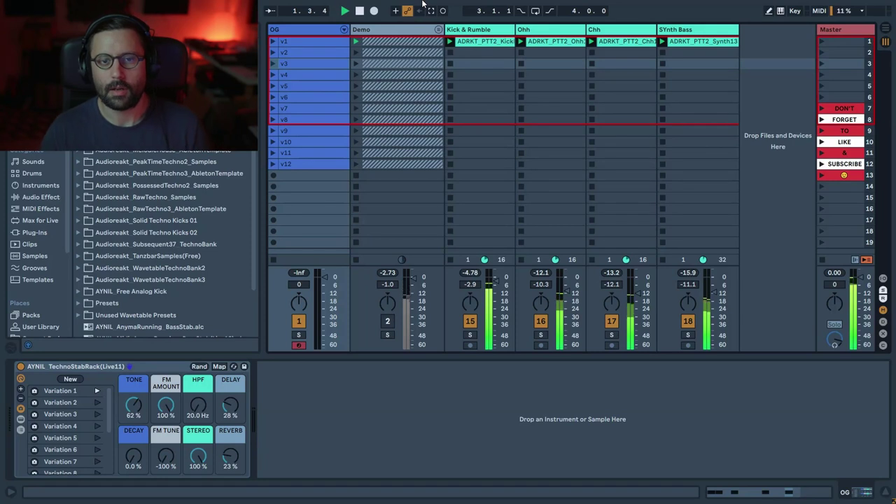
- Activate the Demo track, start playback and audition its stab clips one after another through the twelfth slot
left_click(386, 322)
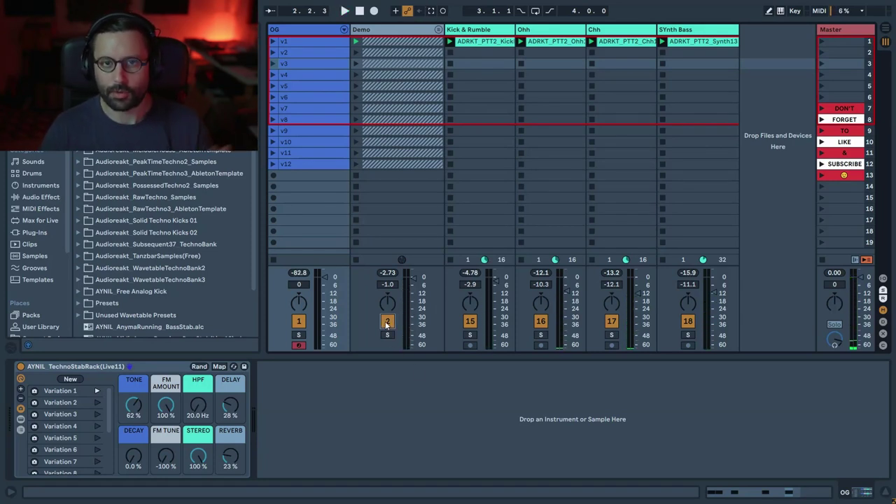
key("space")
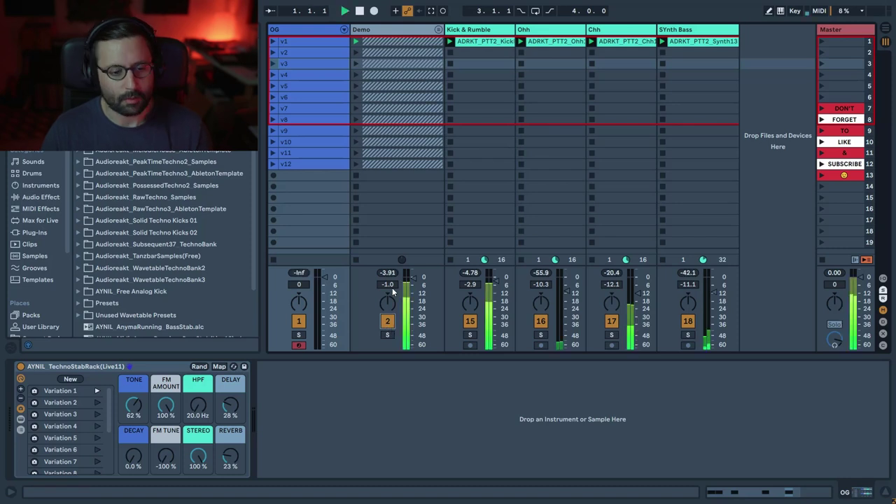
left_click(357, 54)
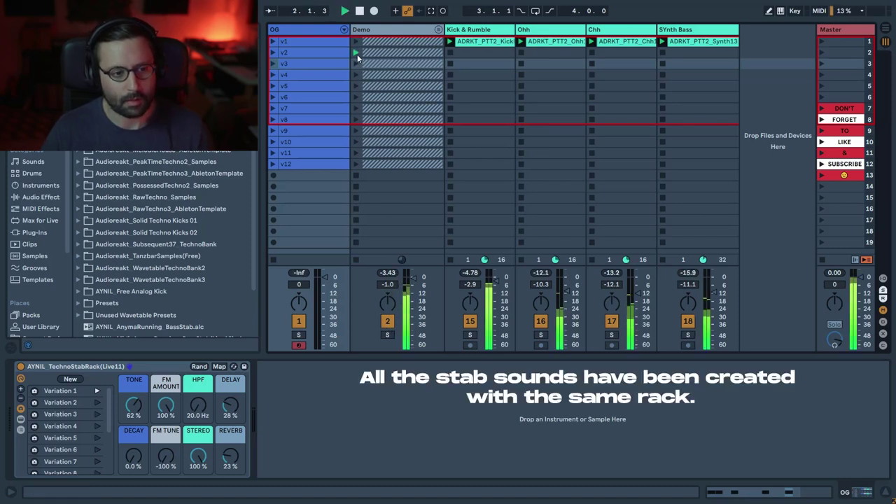
left_click(356, 63)
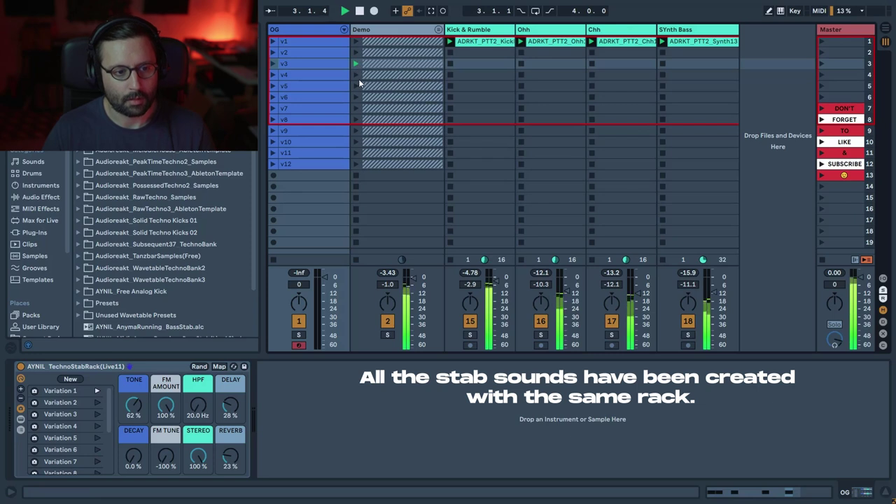
left_click(356, 74)
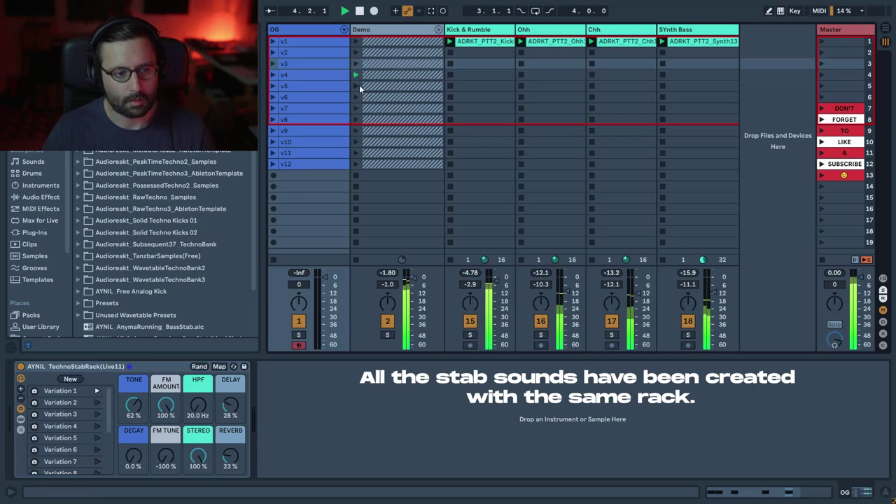
left_click(356, 86)
left_click(357, 96)
left_click(356, 108)
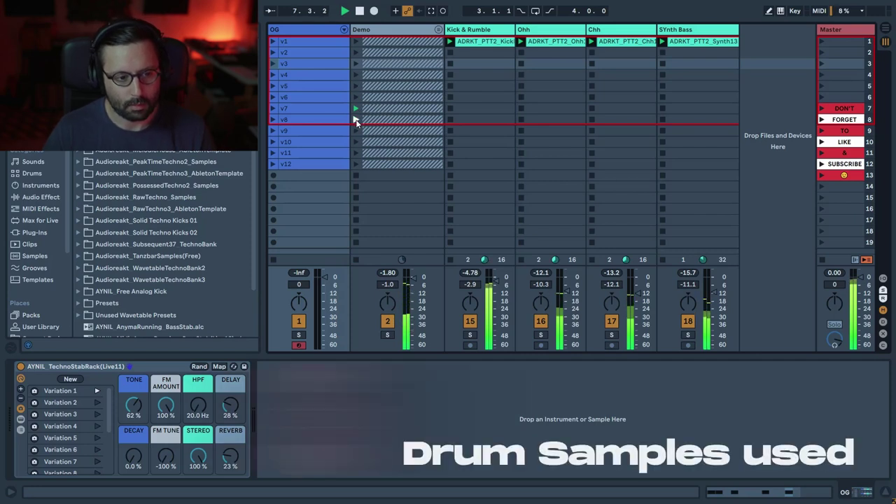
left_click(357, 119)
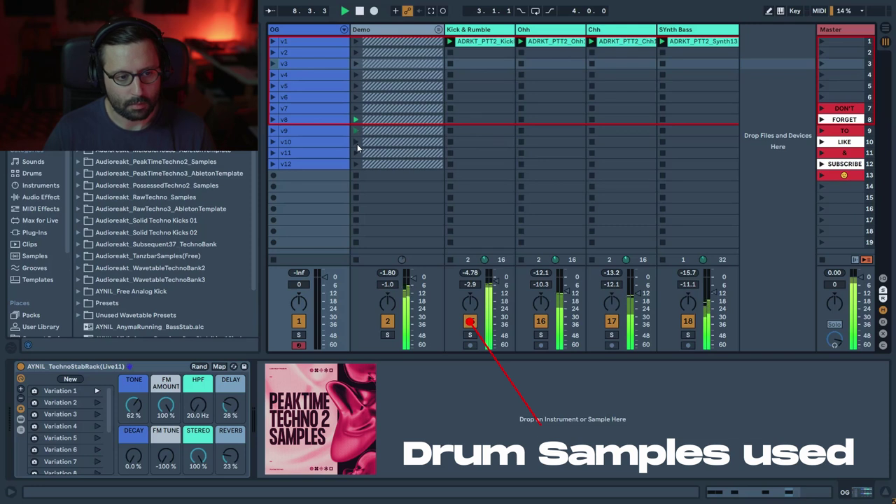
left_click(357, 142)
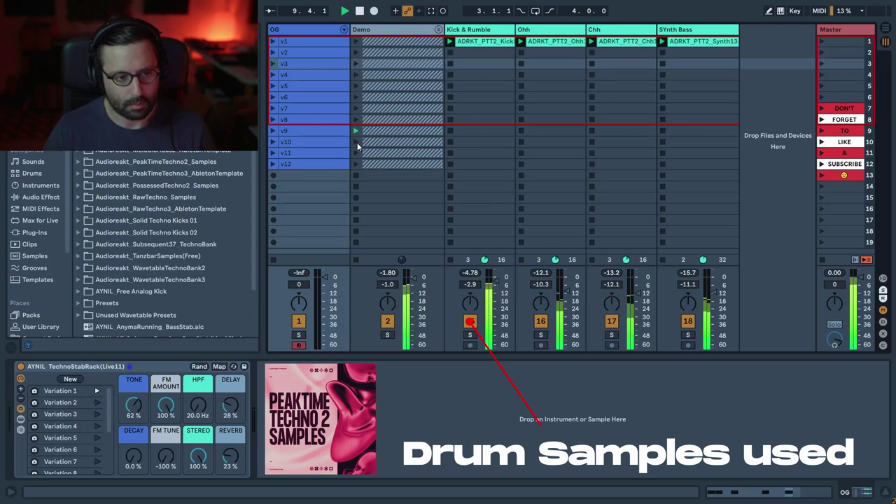
left_click(357, 153)
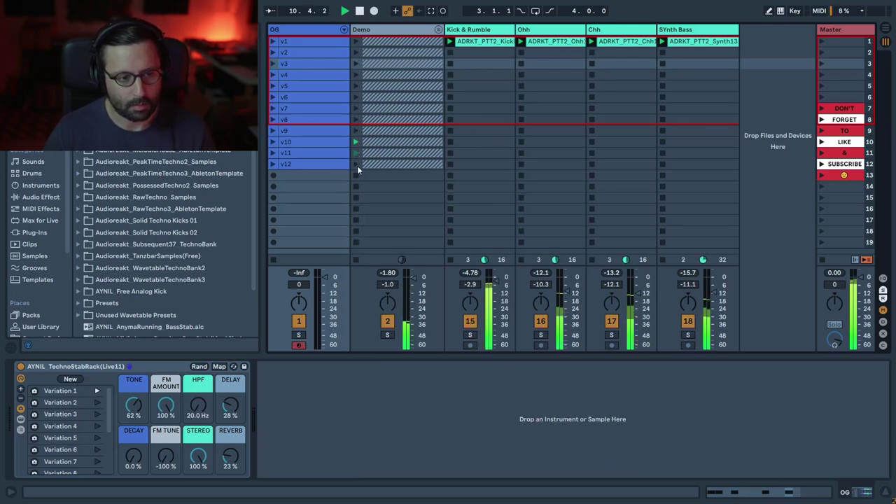
left_click(357, 164)
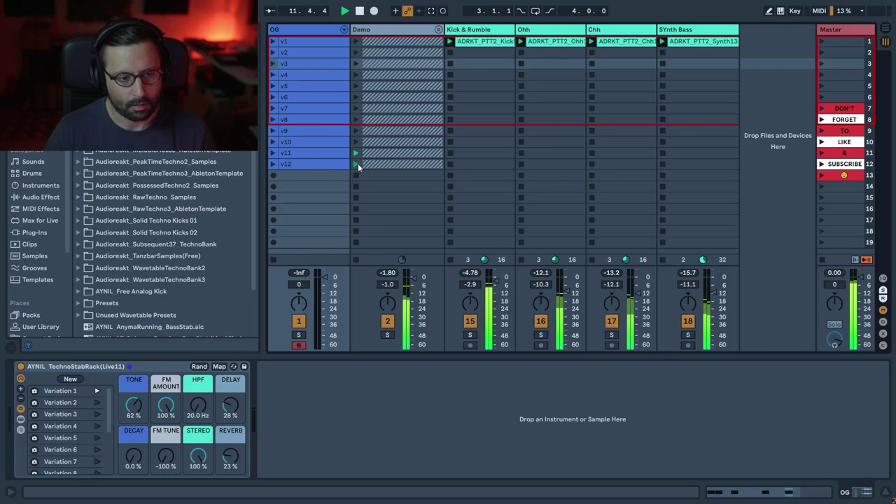
- Select the TechnoStabRack device and look through its list of macro variations
left_click(154, 371)
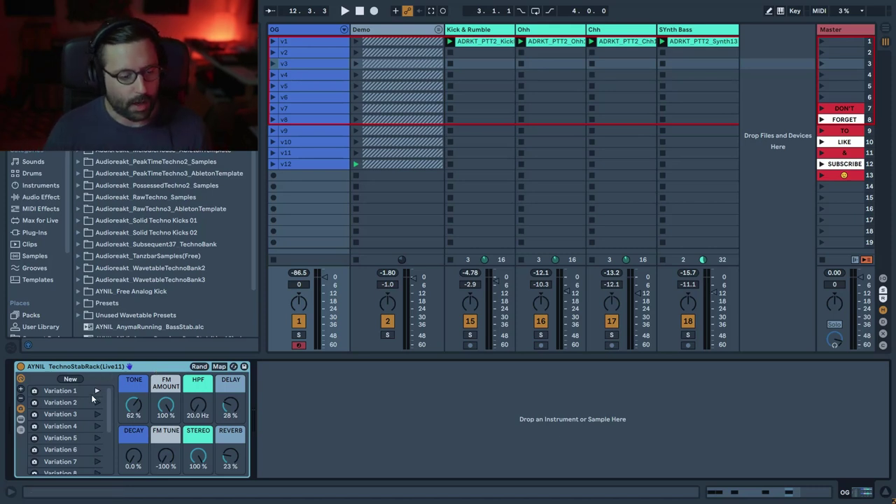
scroll(91, 434, "down", 5)
scroll(91, 434, "up", 5)
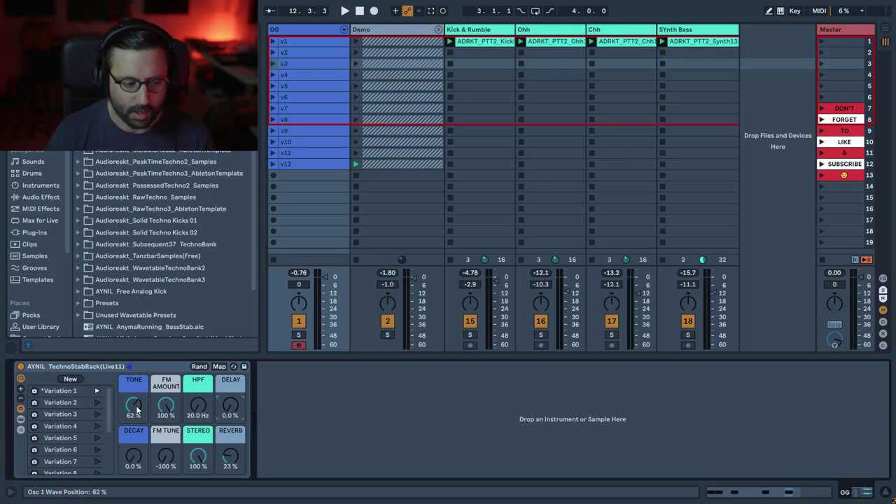
- Sweep the stab rack's TONE macro up to 100 % and down to about 8 %, leaving it at 58 %
left_click_drag(137, 411, 137, 388)
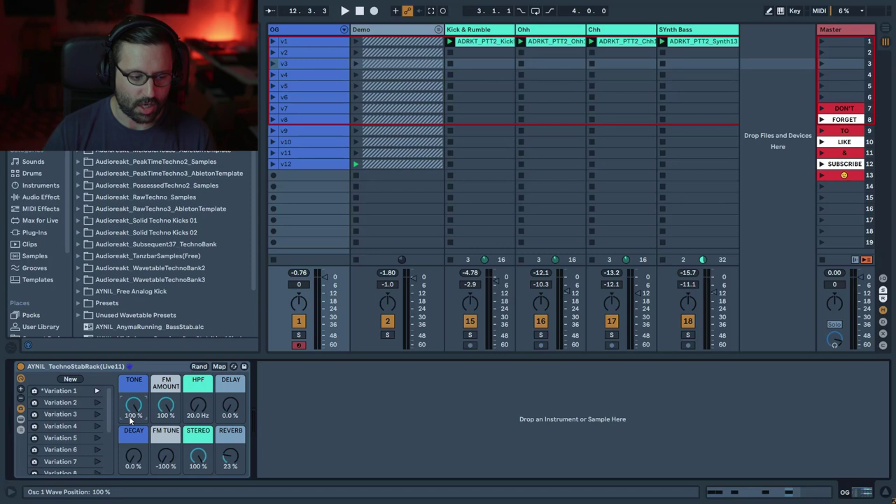
left_click_drag(129, 416, 129, 453)
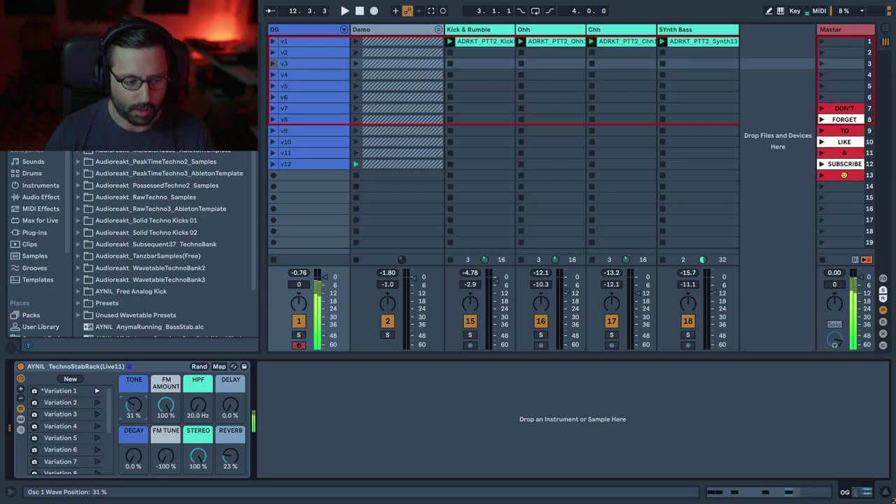
left_click_drag(133, 404, 133, 416)
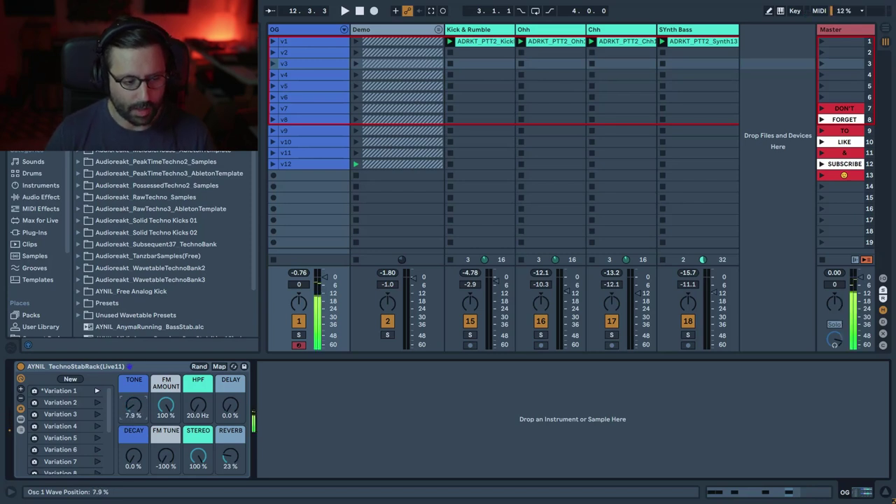
left_click_drag(133, 405, 133, 378)
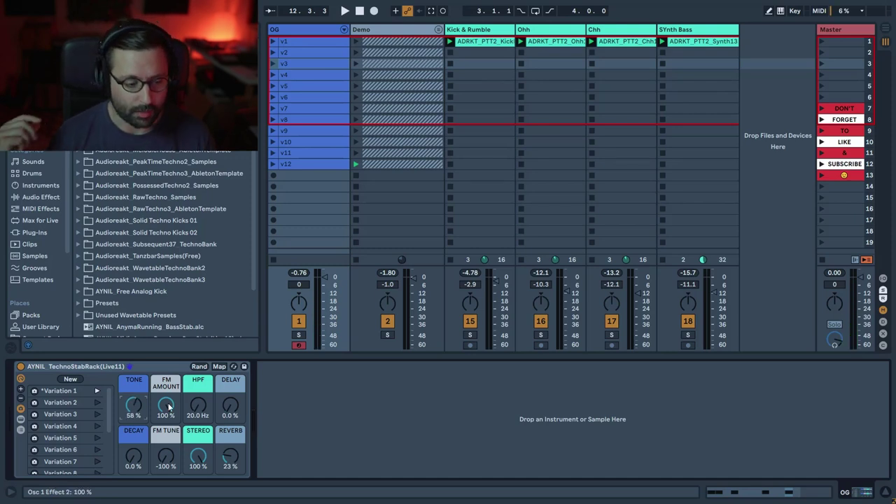
- Try different FM settings on the stab rack, leaving FM AMOUNT at 51 % and FM TUNE at -31 %
left_click_drag(168, 407, 168, 448)
mouse_move(166, 406)
left_mouse_down()
mouse_move(166, 389)
mouse_move(166, 404)
left_mouse_up()
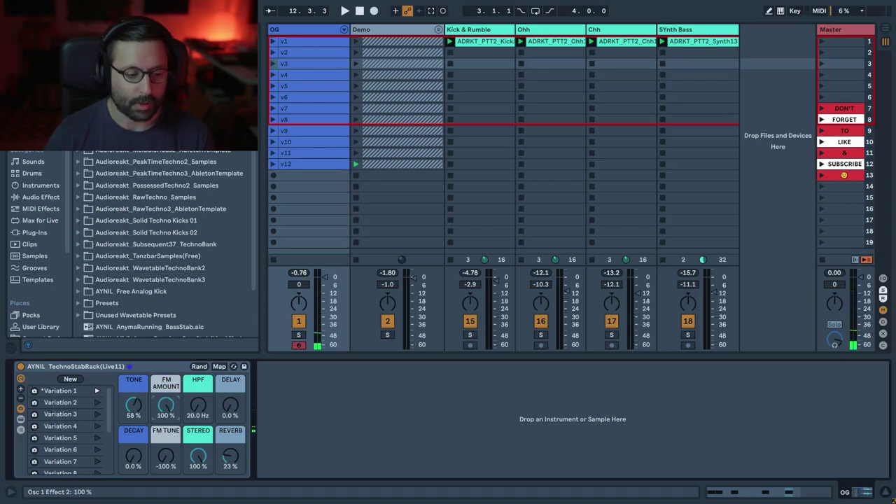
left_click_drag(175, 452, 175, 438)
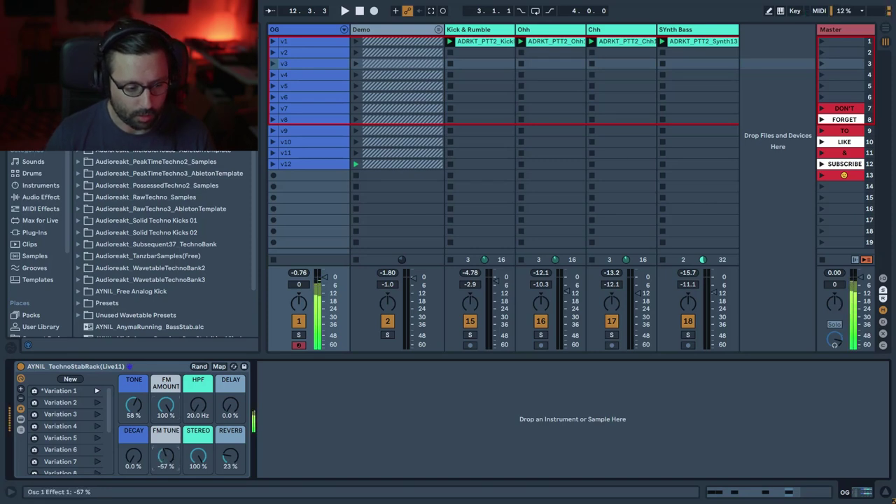
left_click_drag(166, 405, 166, 420)
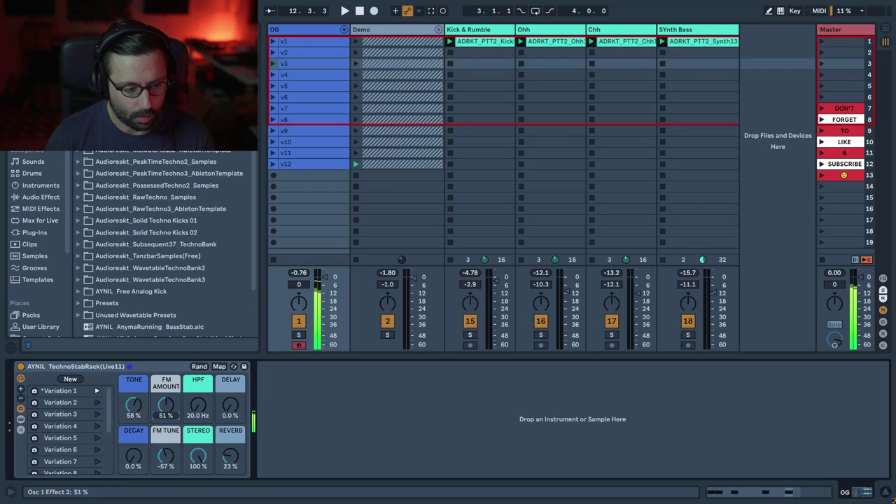
left_click_drag(169, 455, 169, 436)
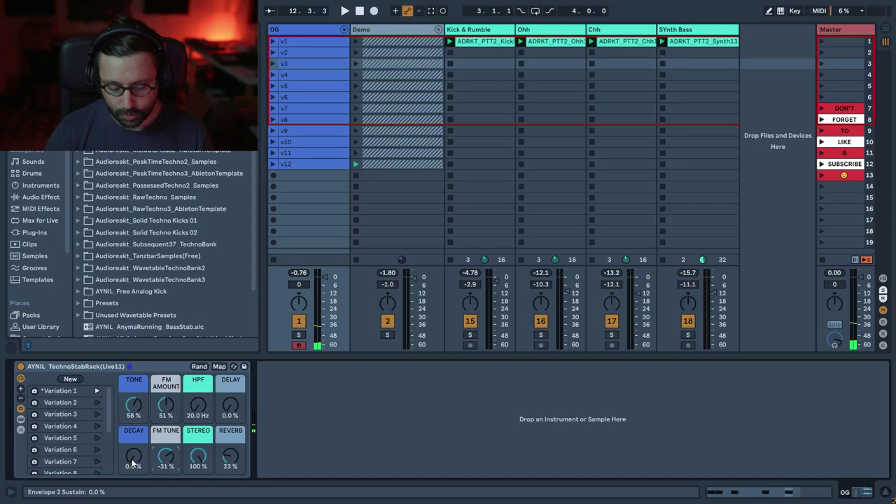
- Try the stab rack's DECAY macro at 61 %, and return it to 0 %
left_click_drag(133, 464, 133, 420)
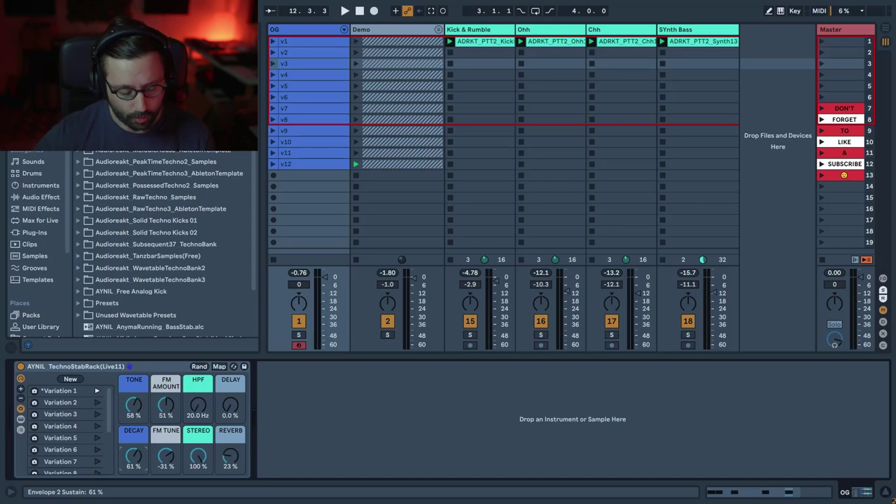
left_click_drag(133, 420, 133, 463)
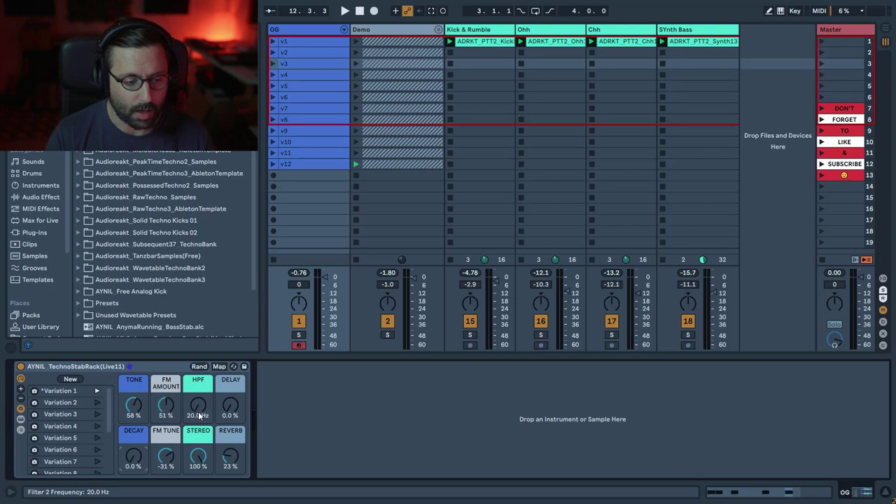
- Try the HPF macro at about 65 Hz with DELAY at 41 %, and return them to 20 Hz and 0 %
mouse_move(199, 416)
left_mouse_down()
mouse_move(199, 399)
mouse_move(199, 411)
left_mouse_up()
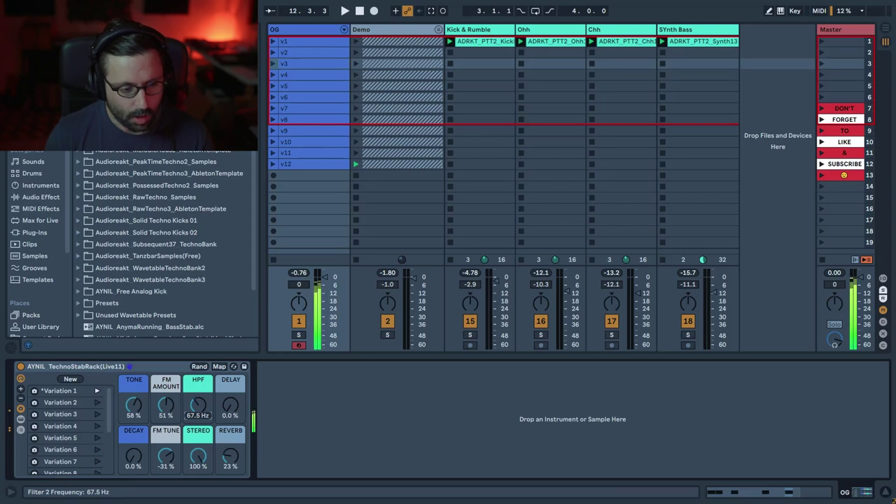
left_click_drag(225, 406, 225, 389)
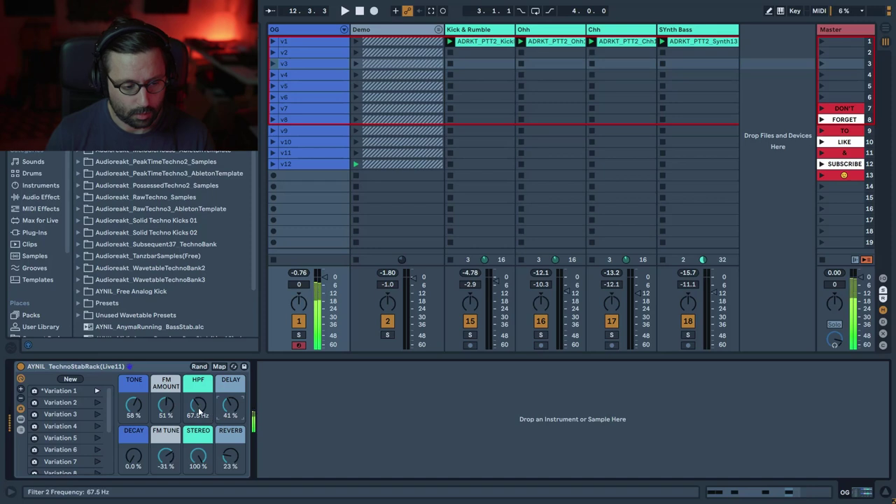
left_click_drag(198, 404, 198, 407)
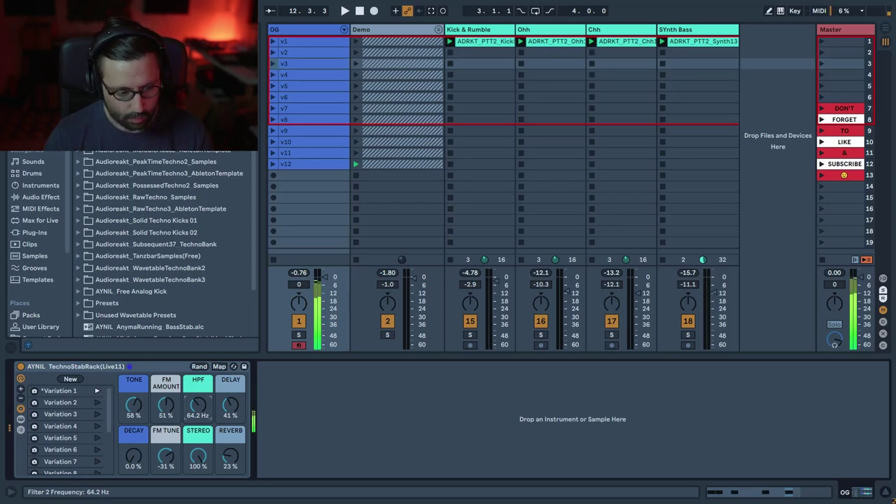
left_click_drag(198, 404, 233, 427)
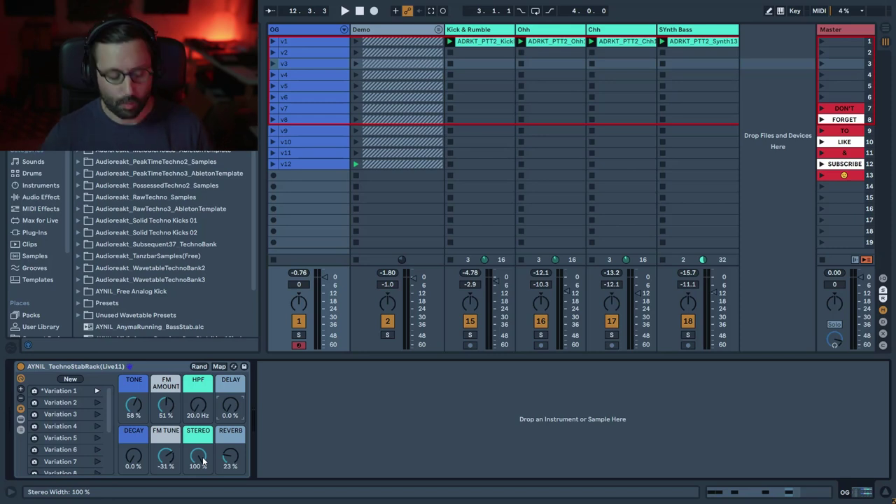
- Set the stab rack's STEREO macro to 47 % and its DELAY macro to 26 %
left_click_drag(202, 460, 202, 490)
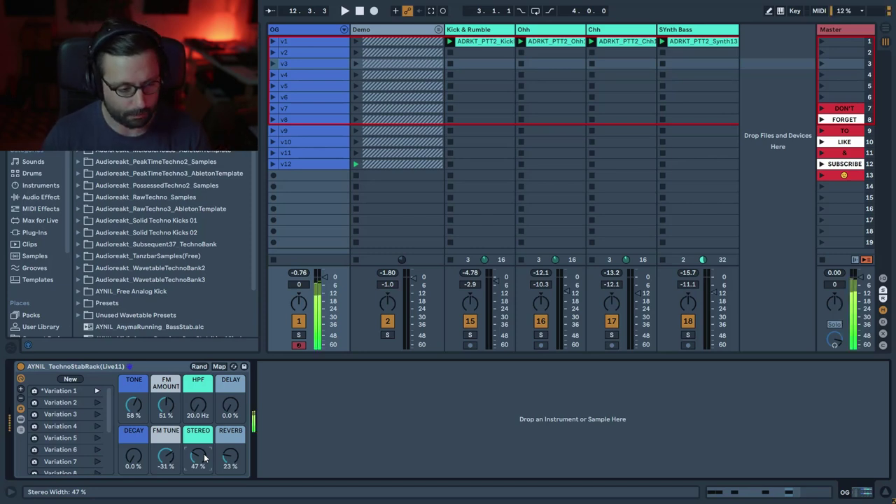
left_click_drag(233, 416, 234, 397)
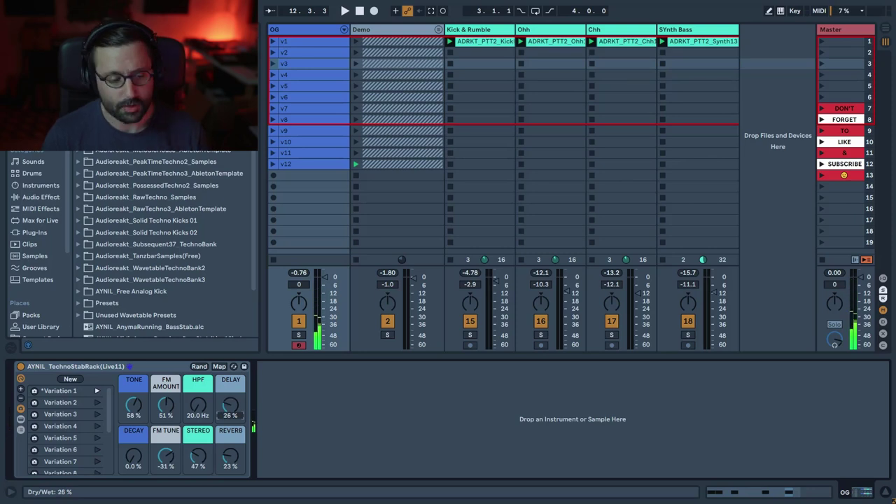
left_click_drag(234, 397, 228, 490)
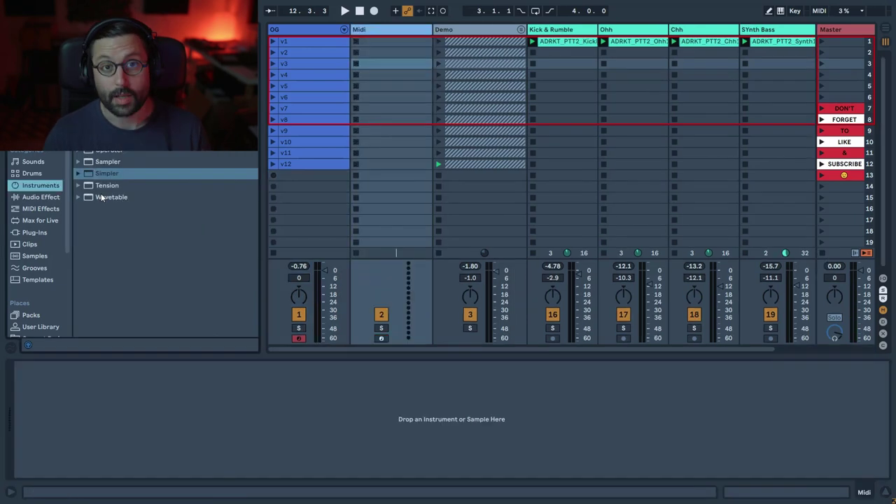
- Load a Wavetable instrument onto the Midi track and group it into an Instrument Rack
left_click(102, 198)
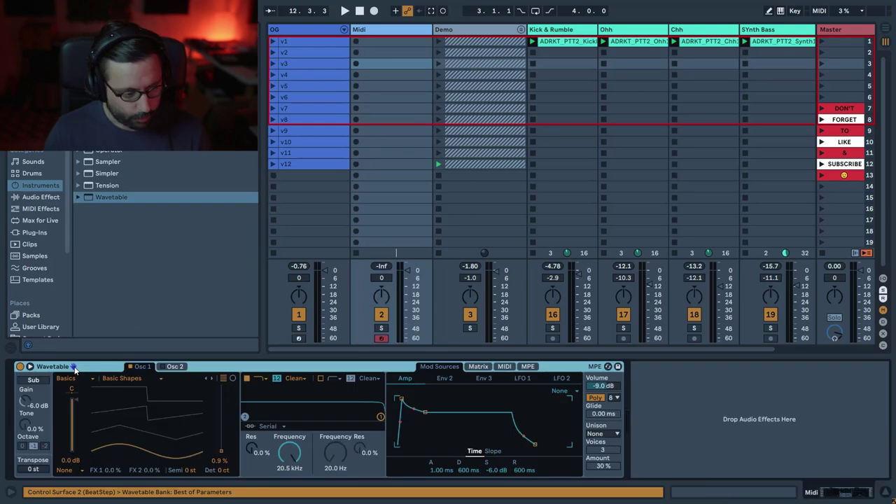
left_click(73, 369)
key("ctrl+g")
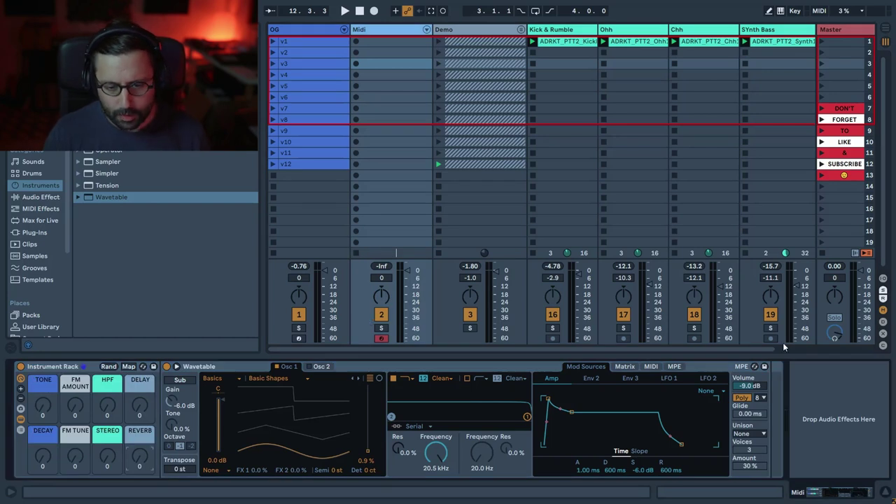
- Switch Wavetable's voice mode to Mono and set oscillator 1's effect mode to Fm
left_click(742, 398)
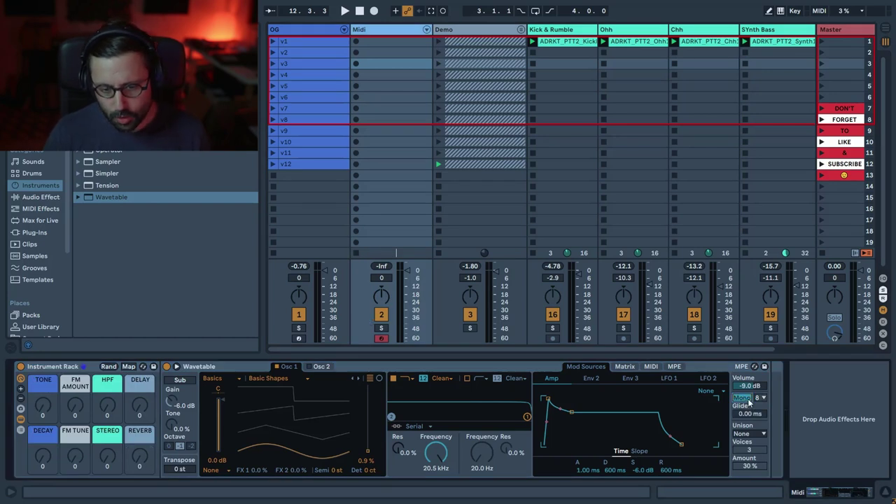
left_click(225, 473)
left_click(225, 444)
- Map oscillator 1's FM Amt to the FM AMOUNT macro and its Tune to FM TUNE, and turn FM TUNE to 91 %
right_click(299, 472)
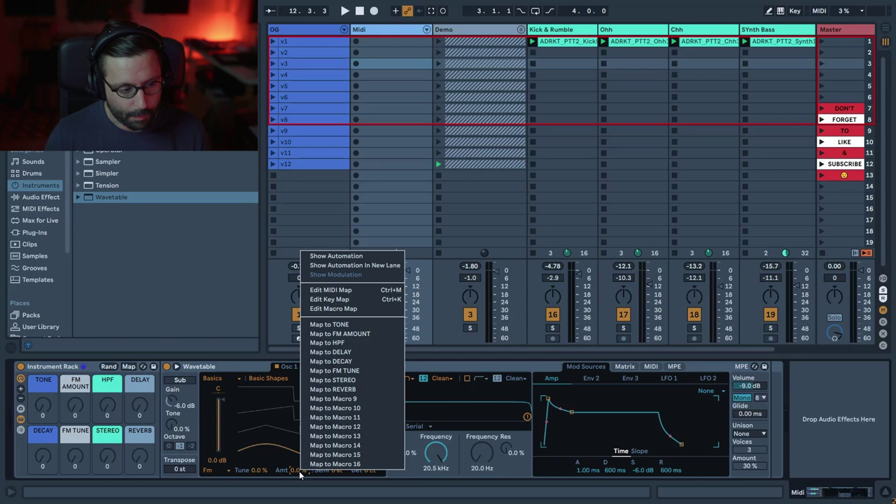
left_click(364, 334)
right_click(265, 473)
left_click(315, 406)
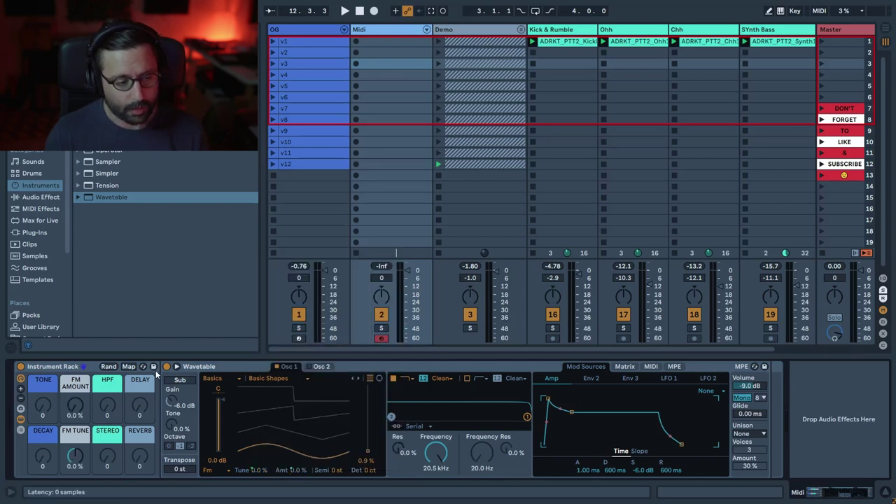
left_click_drag(84, 457, 84, 436)
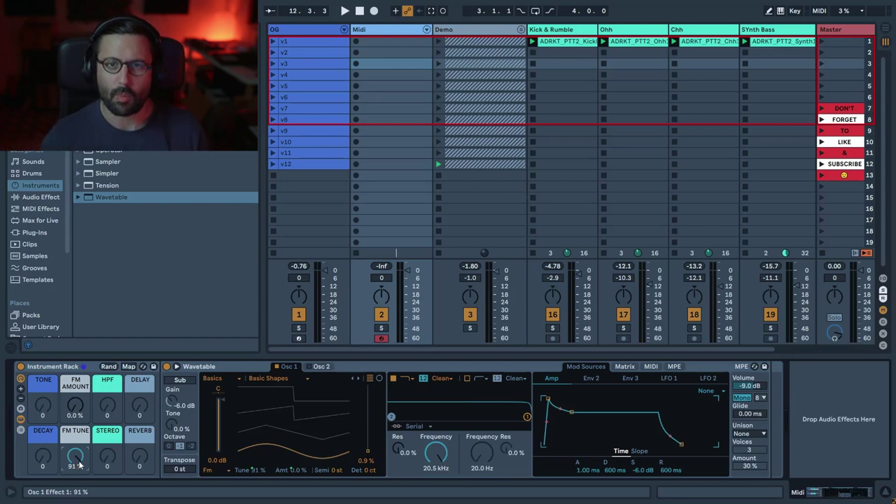
- Edit the maximum of the FM TUNE mapping range, and set the FM TUNE macro to -100 % and FM AMOUNT to 100 %
left_click(128, 367)
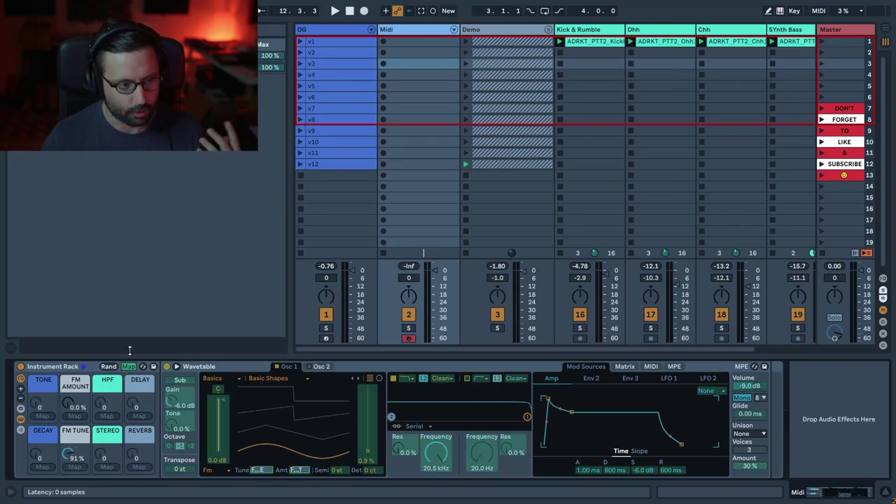
left_click(269, 68)
type("00")
key("Return")
left_click(128, 366)
key("Delete")
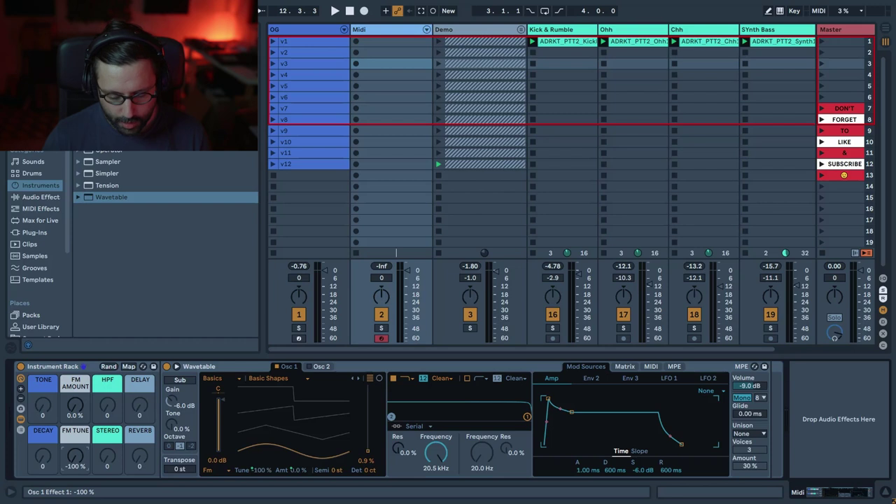
left_click_drag(75, 406, 75, 336)
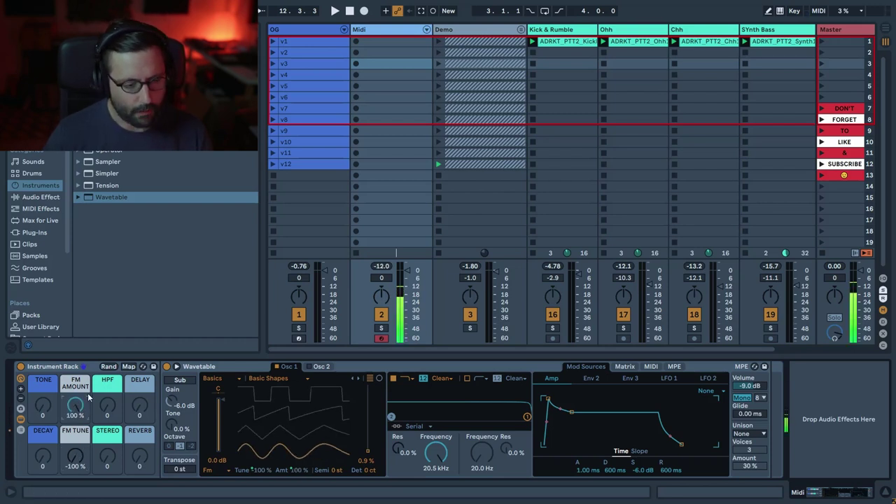
- Load the Sweep Saw 1 wavetable from the Retro category into oscillator 1
left_click(228, 378)
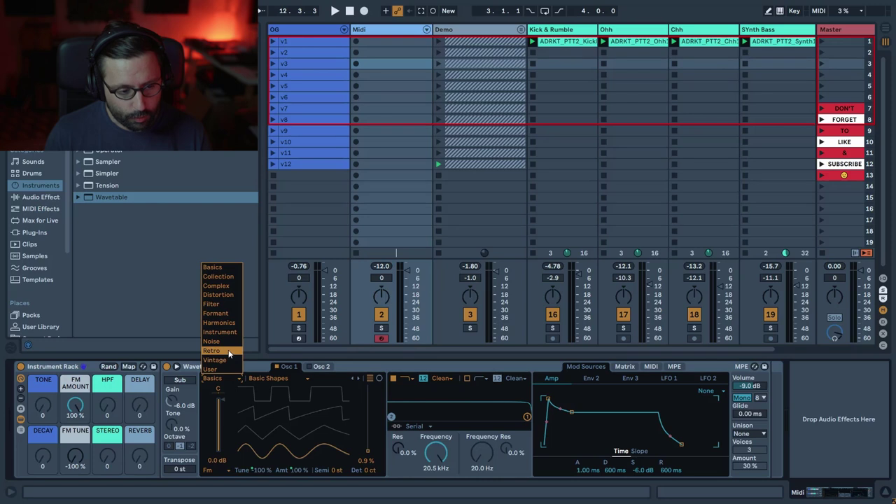
left_click(228, 350)
left_click(280, 377)
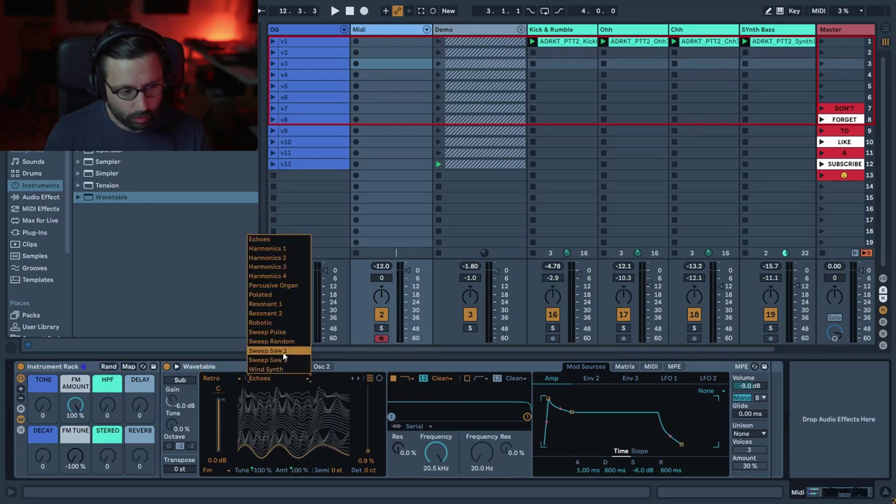
left_click(283, 353)
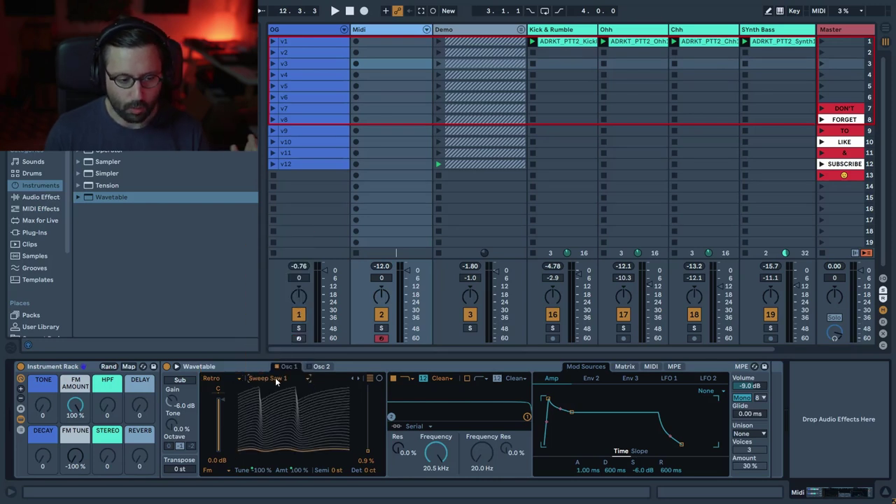
left_click(276, 378)
left_click(273, 375)
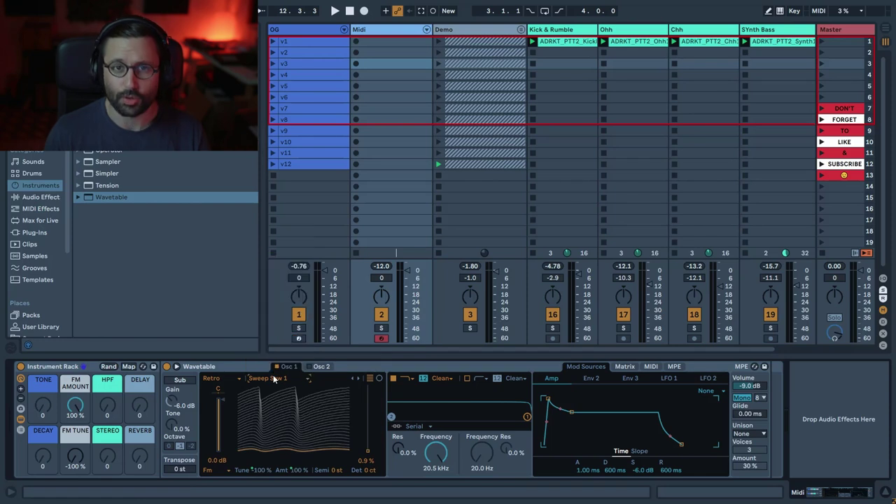
- Map oscillator 1's wave position to the TONE macro and sweep that macro, ending at 0 %
right_click(366, 455)
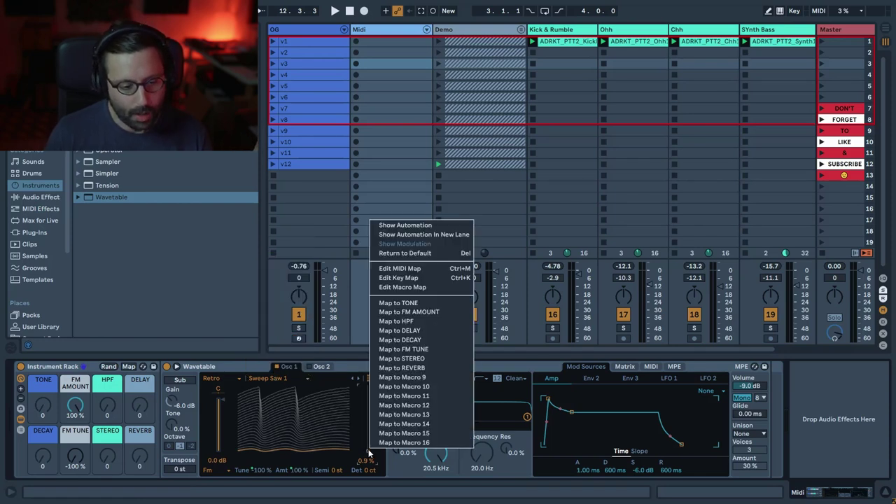
left_click(398, 303)
left_click_drag(43, 406, 43, 274)
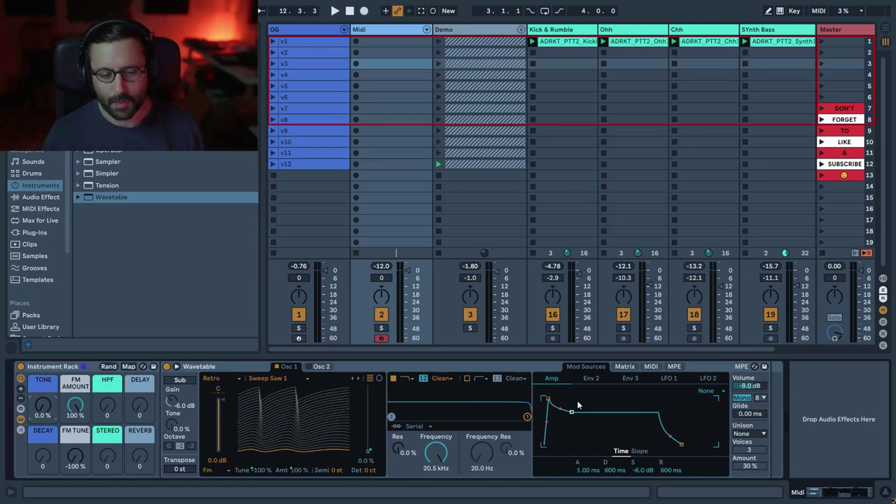
- Set the Amp envelope to 0 ms attack, 0 dB sustain and 300 ms release, and turn the TONE macro to 62 %
left_click_drag(590, 478, 590, 490)
left_click_drag(638, 472, 630, 460)
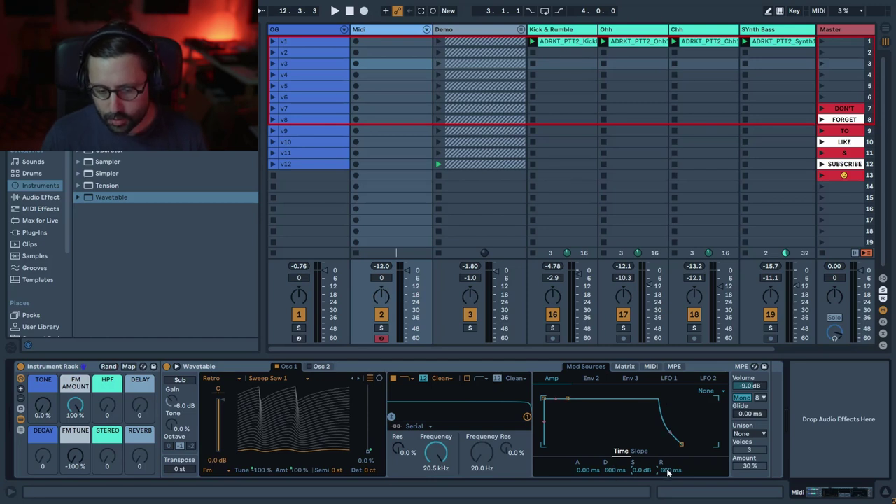
left_click_drag(667, 471, 668, 476)
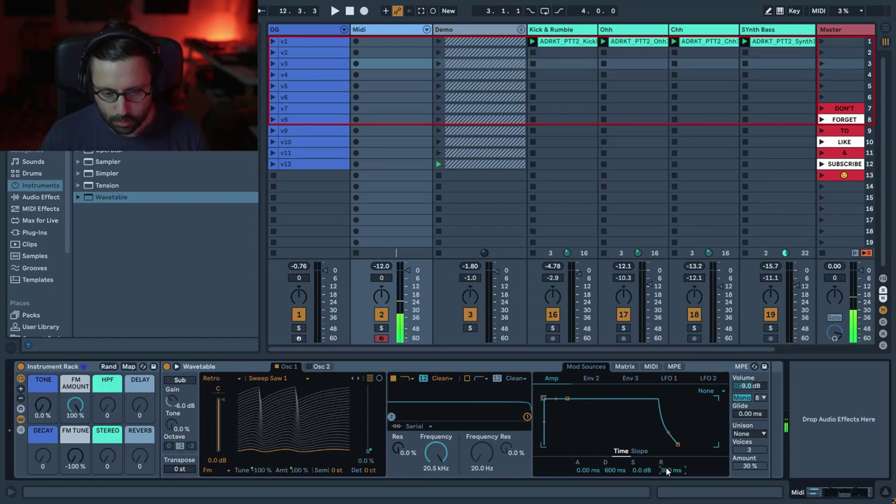
left_click_drag(671, 471, 671, 479)
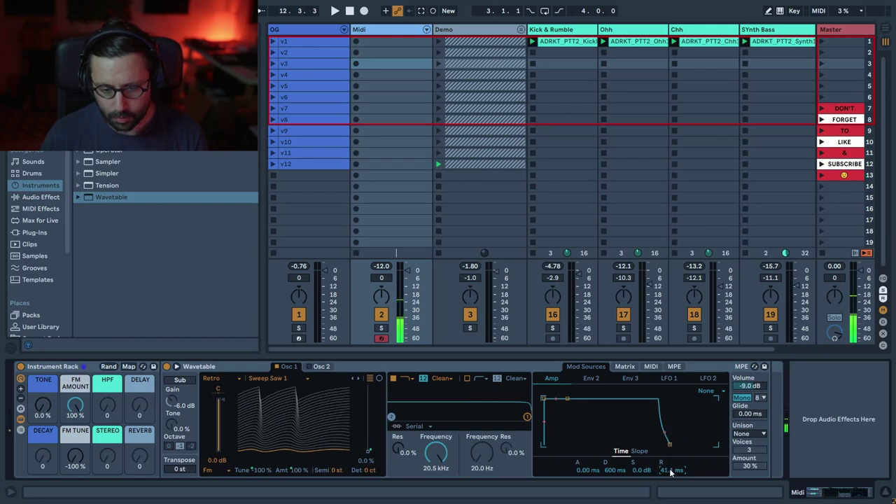
left_click_drag(671, 473, 670, 473)
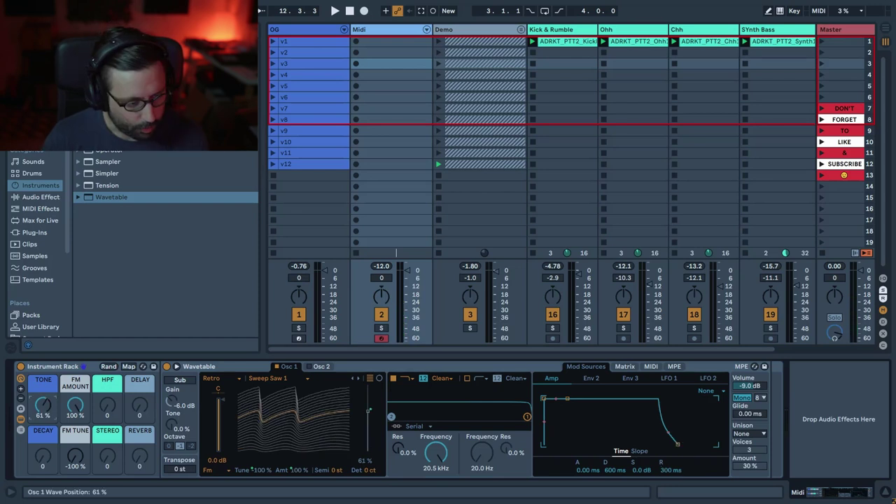
left_click_drag(37, 415, 37, 412)
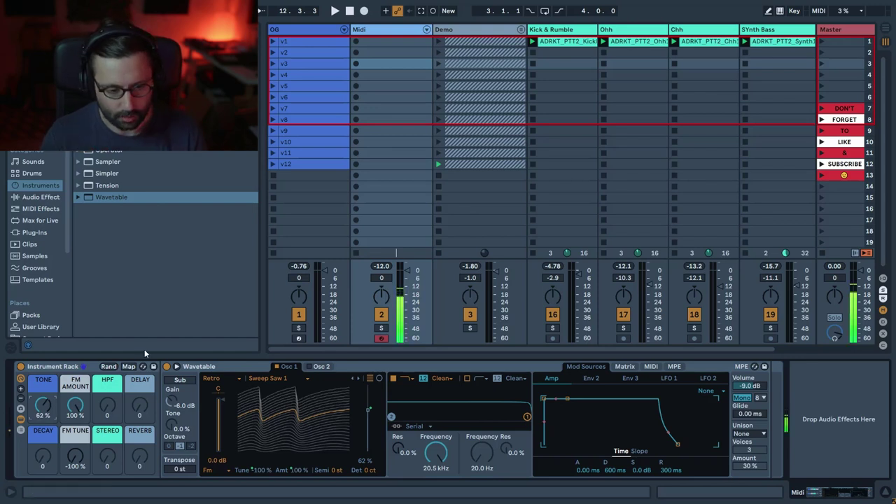
- Set filter 1 to 67.1 Hz with the PRD circuit and modulate its frequency from Env 2 by 75
left_click_drag(435, 452, 435, 503)
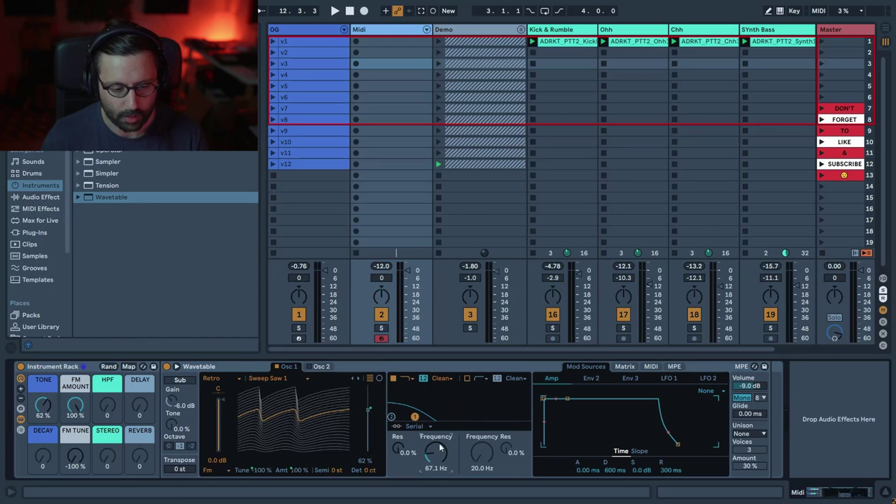
left_click(441, 378)
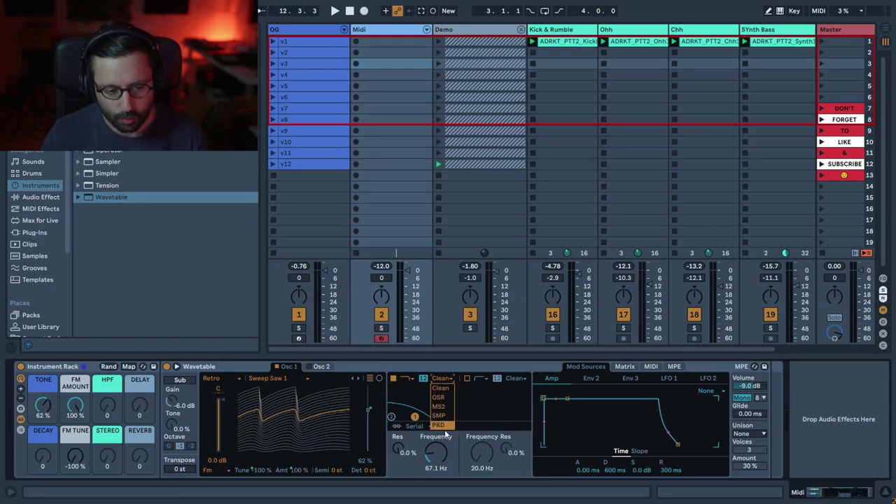
left_click(441, 425)
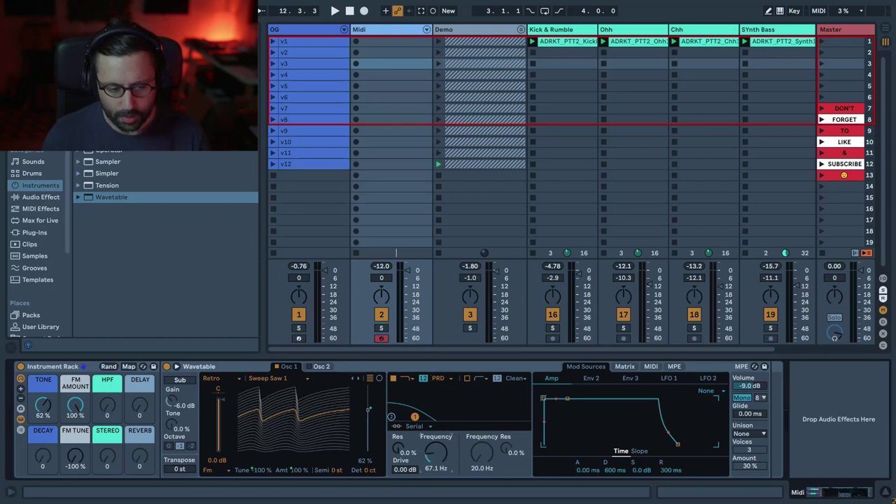
left_click(626, 366)
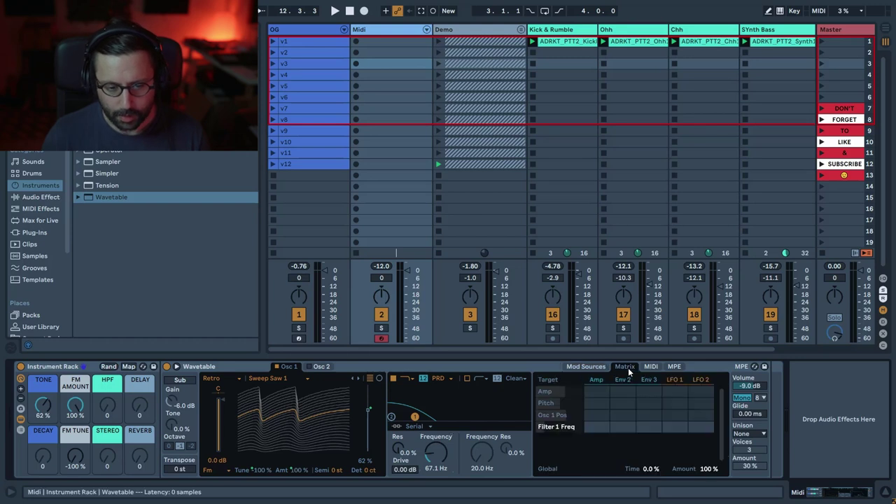
left_click(623, 427)
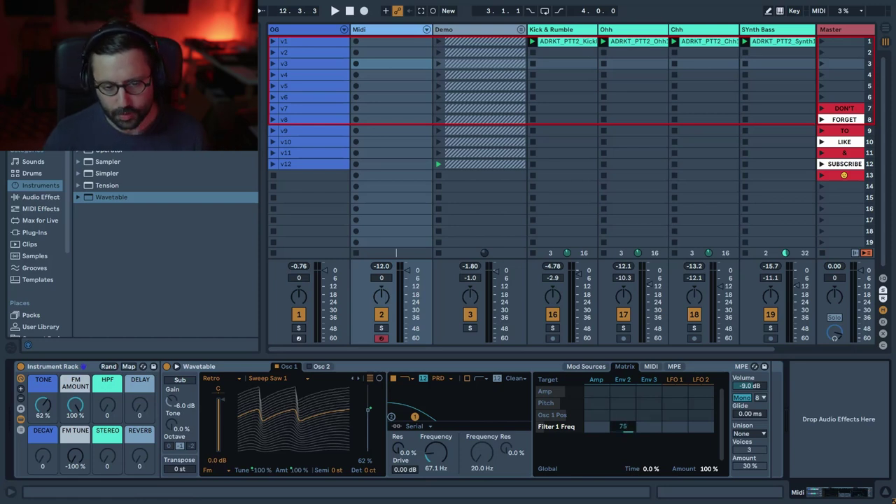
- Shape Env 2 with 0 ms attack, 365 ms decay, 0 % sustain and a decay slope of 84 %
left_click(621, 381)
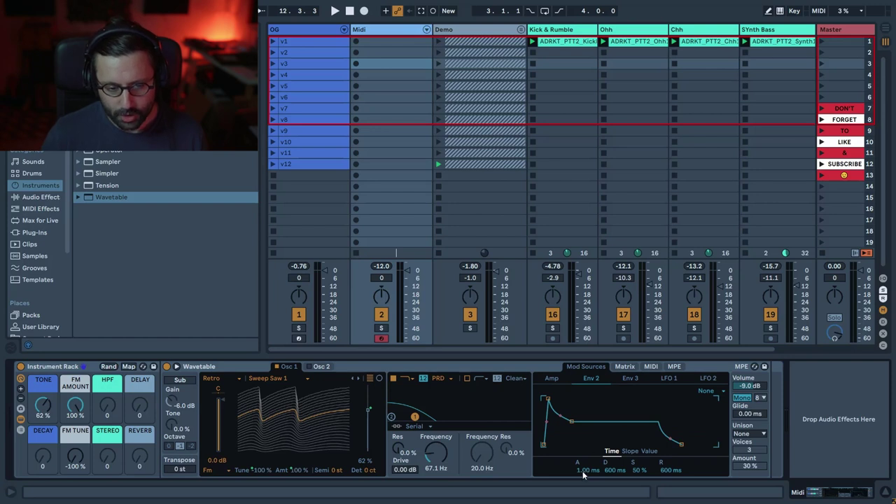
left_click_drag(585, 474, 585, 486)
left_click_drag(637, 473, 615, 489)
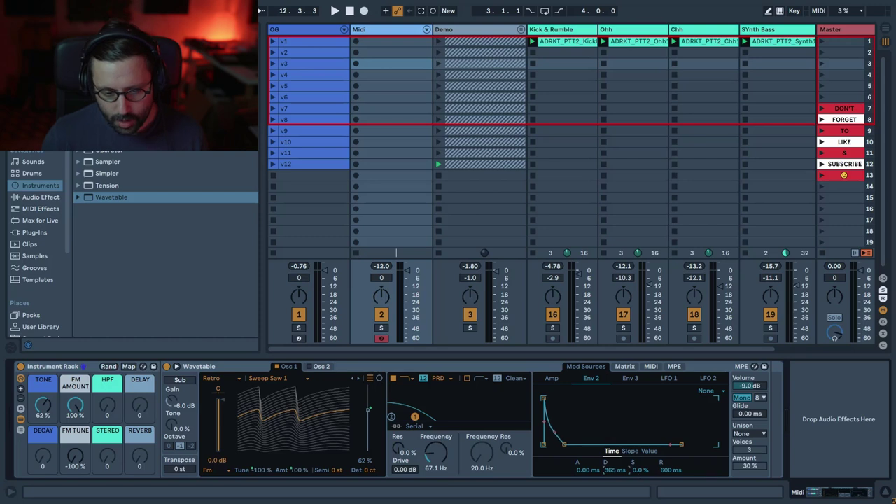
left_click(630, 452)
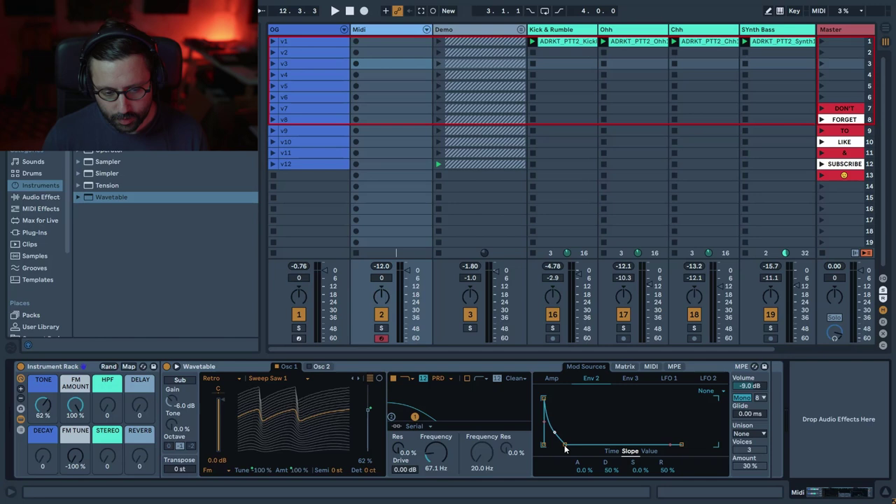
left_click_drag(608, 472, 607, 503)
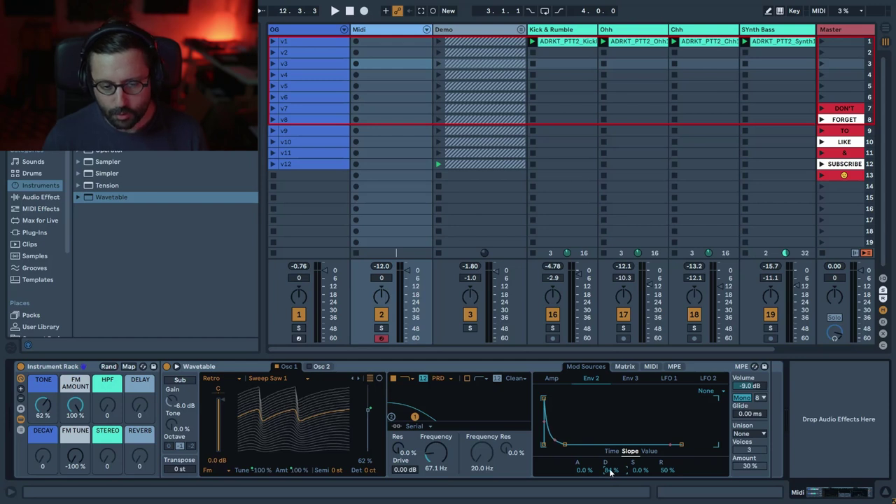
mouse_move(610, 472)
left_mouse_down()
mouse_move(610, 481)
mouse_move(608, 469)
left_mouse_up()
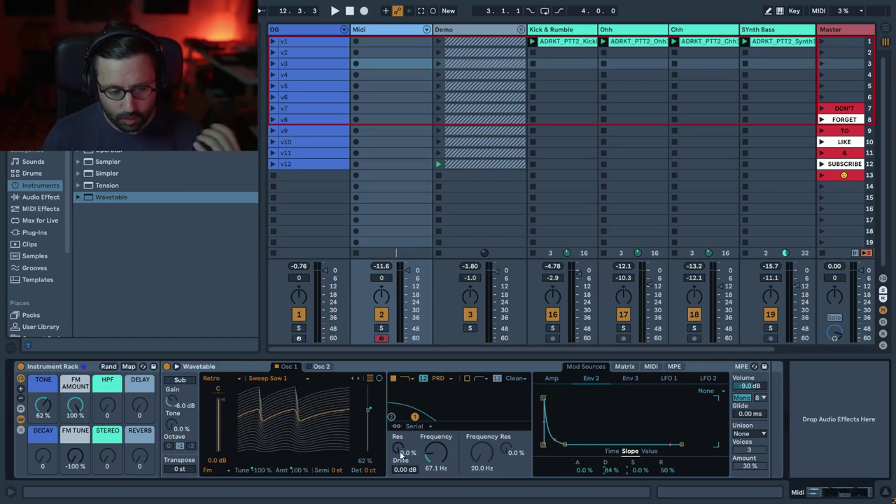
- Set filter 1's resonance to 41 % and drive to 13.1 dB, and lower Wavetable's volume to -18 dB
left_click_drag(401, 451, 400, 427)
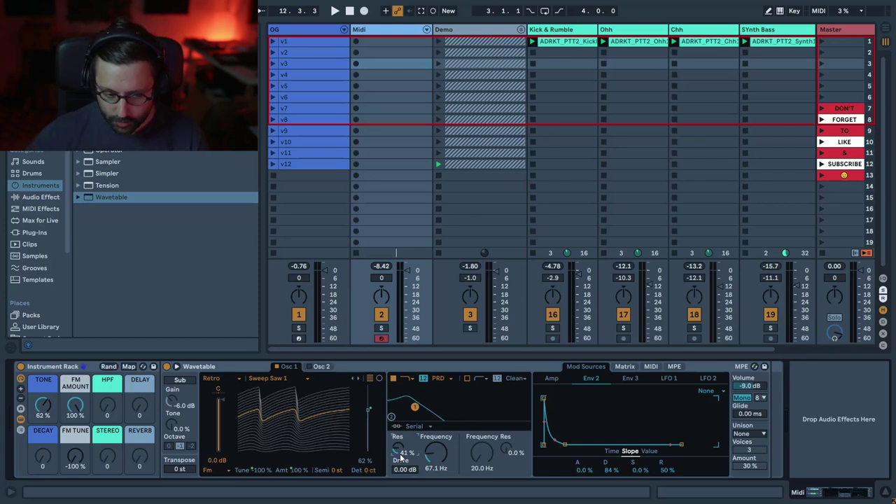
left_click_drag(404, 469, 404, 437)
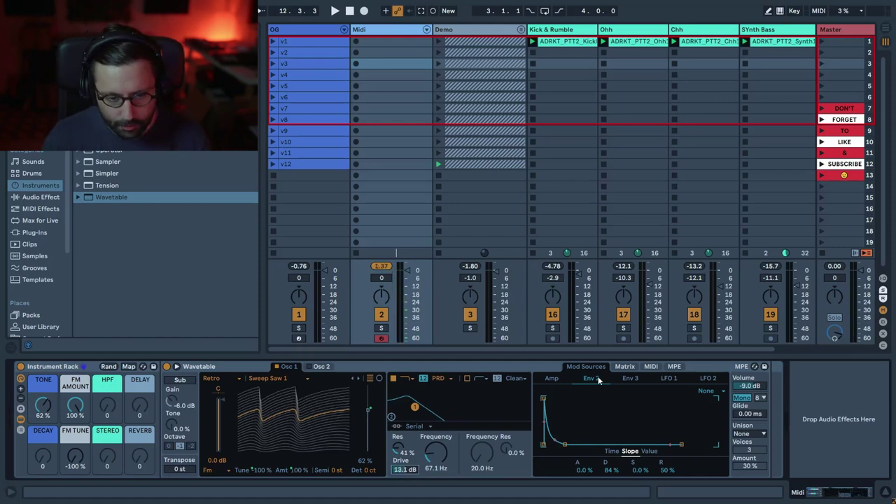
left_click_drag(749, 386, 749, 383)
key("Return")
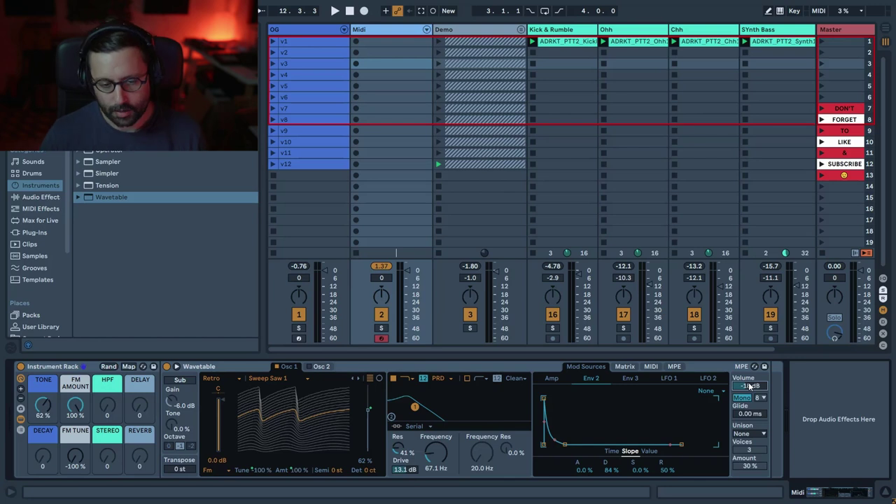
- Modulate the pitch from Env 3 by 36, with Env 3 at 0 ms attack, 15 ms decay, 0 % sustain and 1.5 ms release
left_click(624, 367)
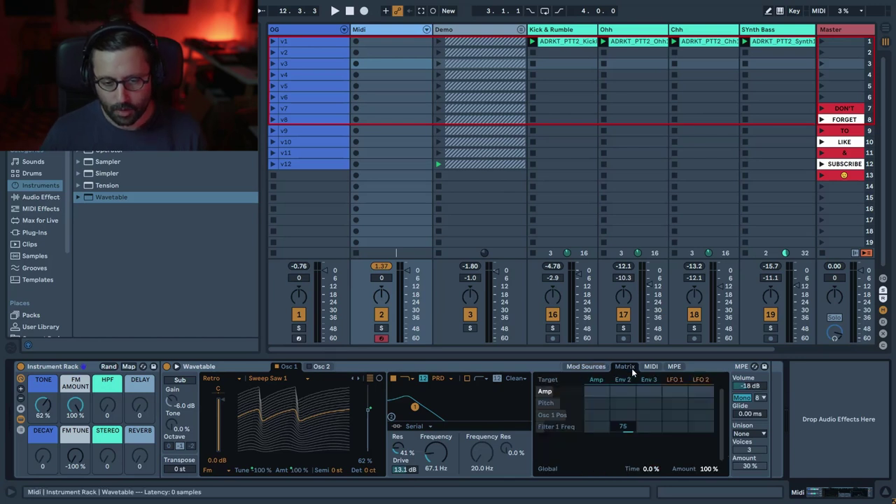
left_click(649, 404)
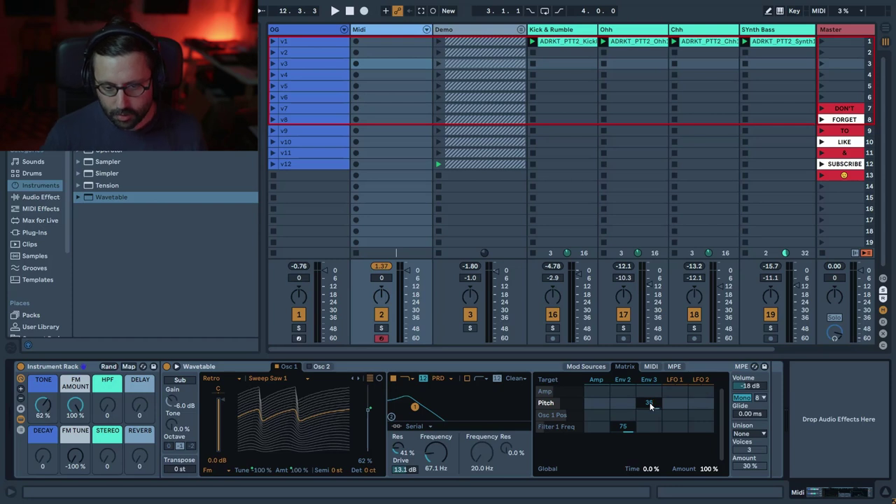
left_click(656, 381)
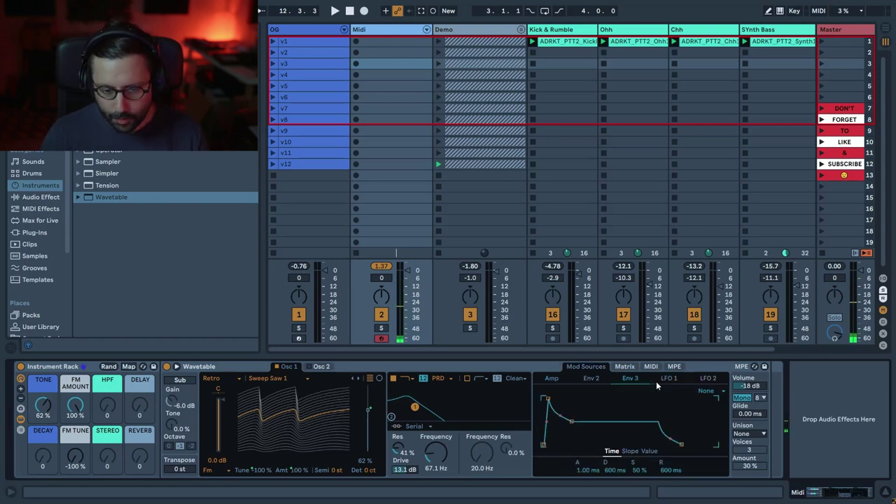
left_click_drag(585, 470, 585, 490)
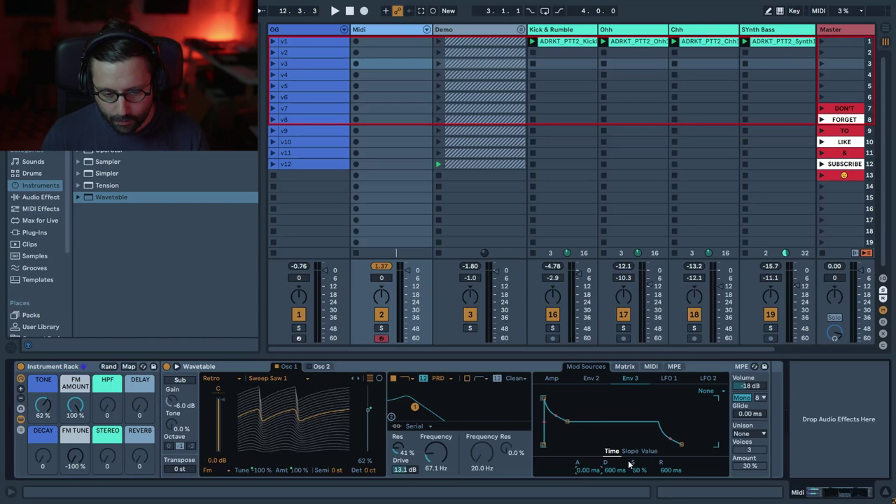
left_click_drag(639, 472, 616, 465)
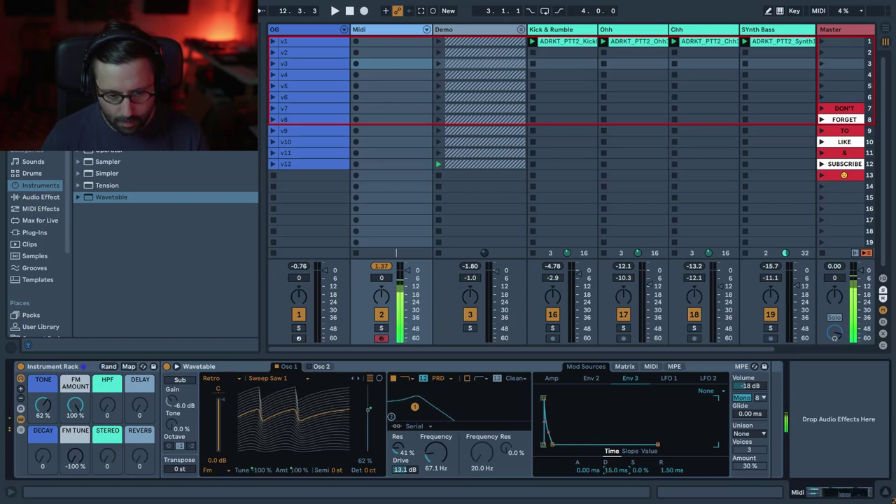
left_click(624, 367)
left_click(649, 402)
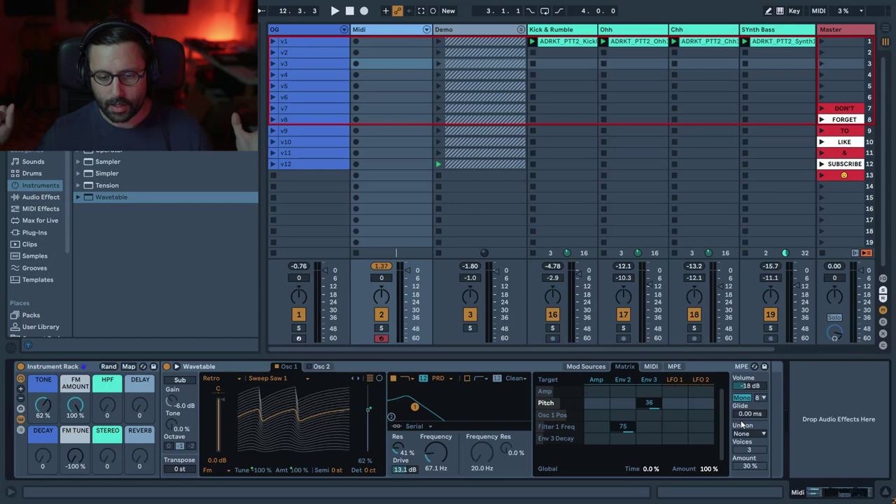
- Set Wavetable's unison mode to Shimmer
left_click(763, 434)
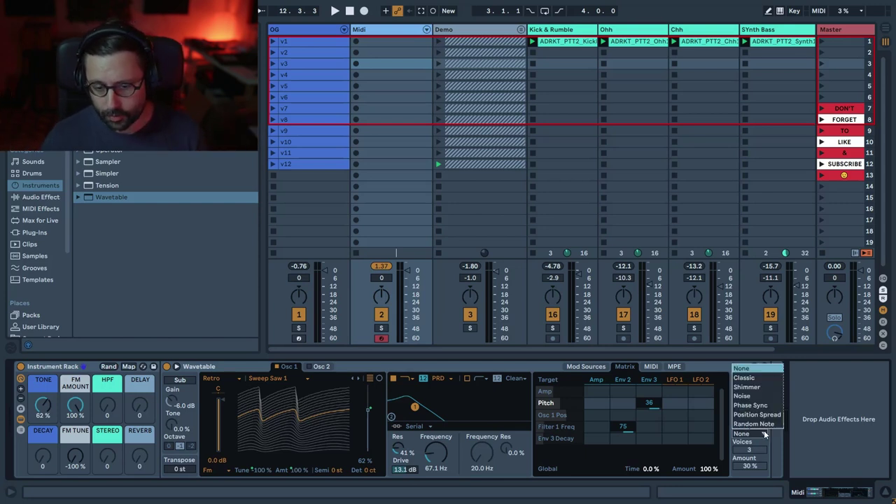
left_click(759, 389)
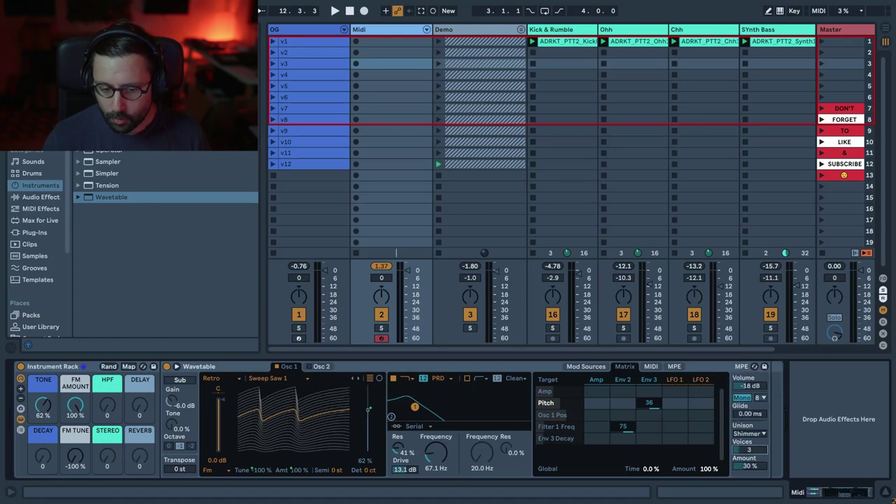
- Set Wavetable's unison to 2 voices with an amount of 20 %
left_click_drag(751, 469, 760, 455)
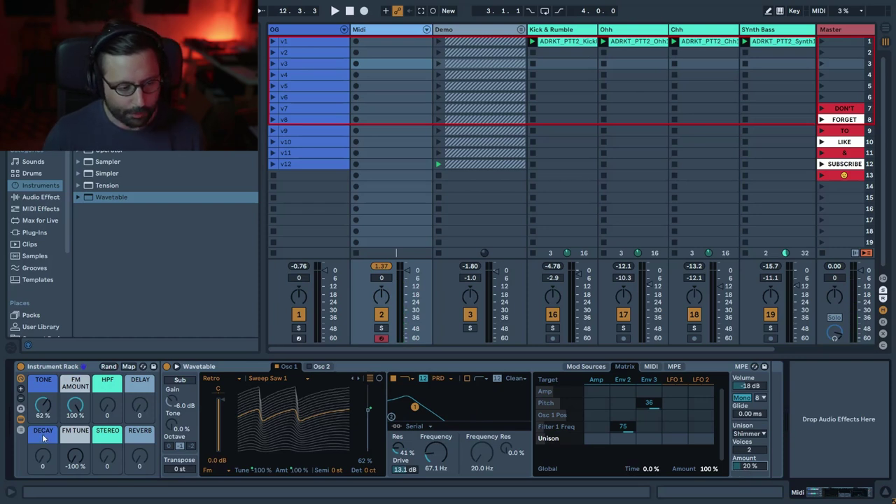
- Map Env 2's sustain to the DECAY macro, try the macro up to 67 % and return it to 0 %
left_click(621, 381)
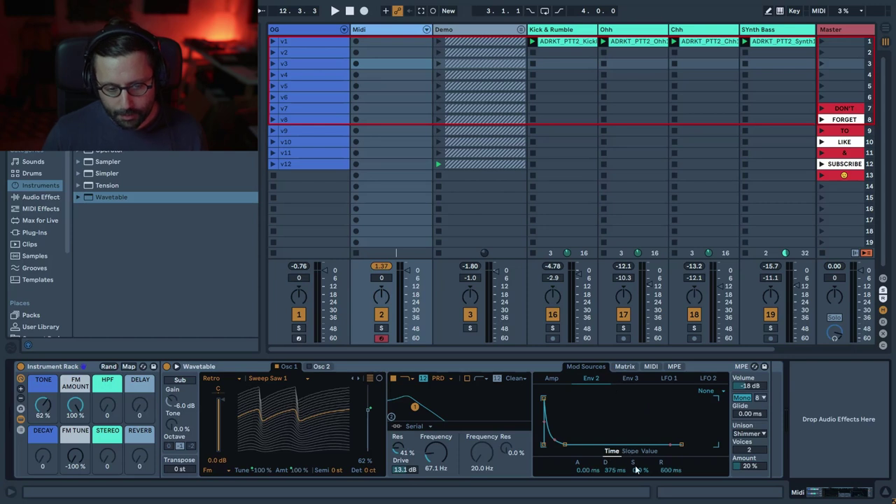
right_click(636, 471)
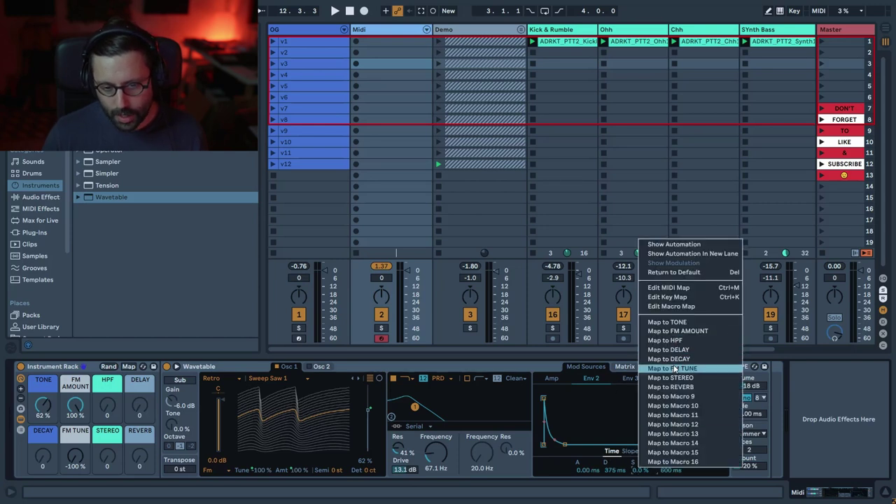
left_click(674, 369)
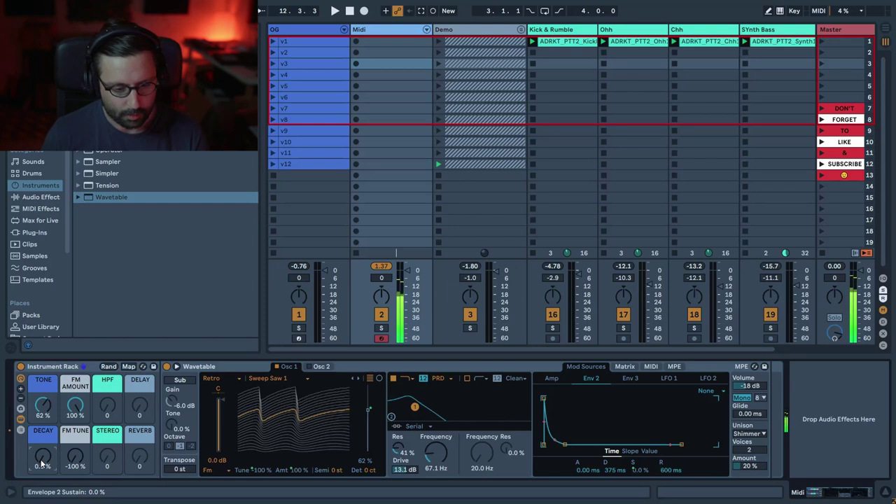
left_click_drag(41, 464, 41, 427)
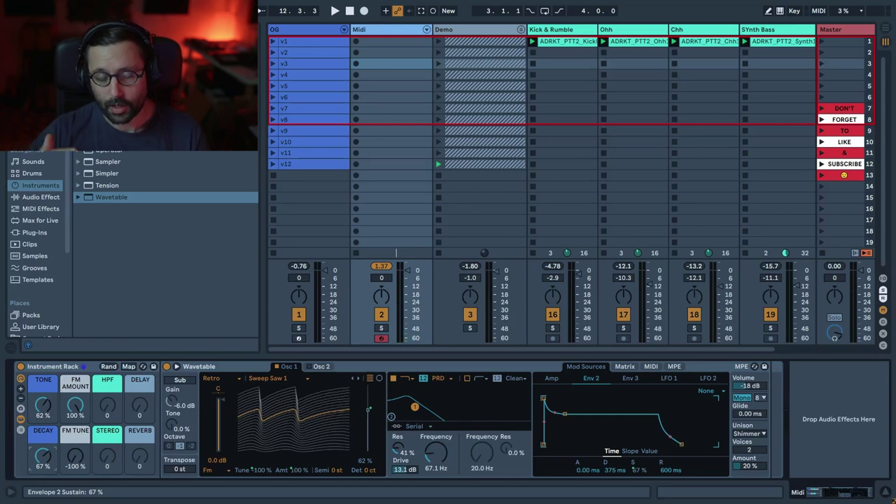
left_click_drag(43, 456, 43, 500)
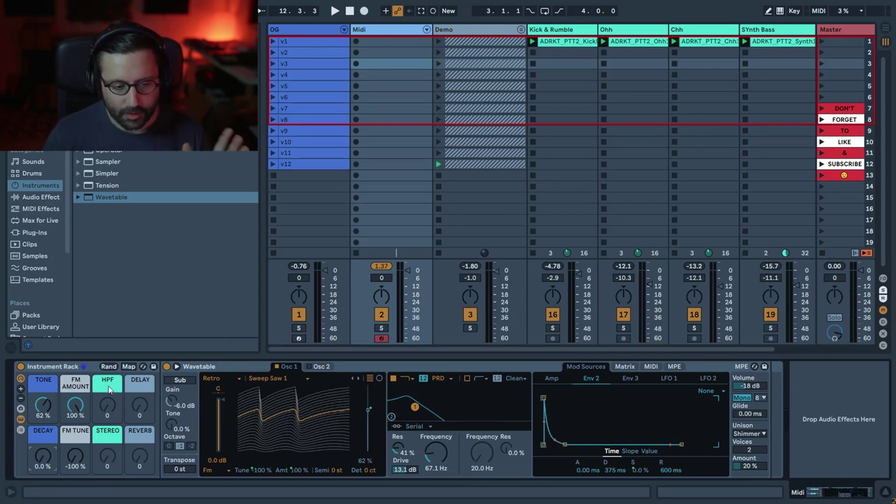
- Map filter 2's on/off switch and its frequency to the HPF macro
right_click(468, 378)
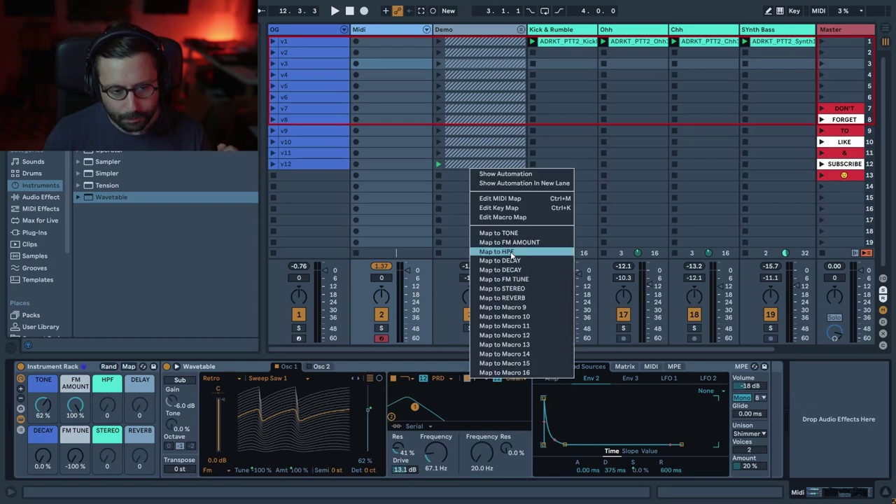
left_click(505, 280)
right_click(482, 448)
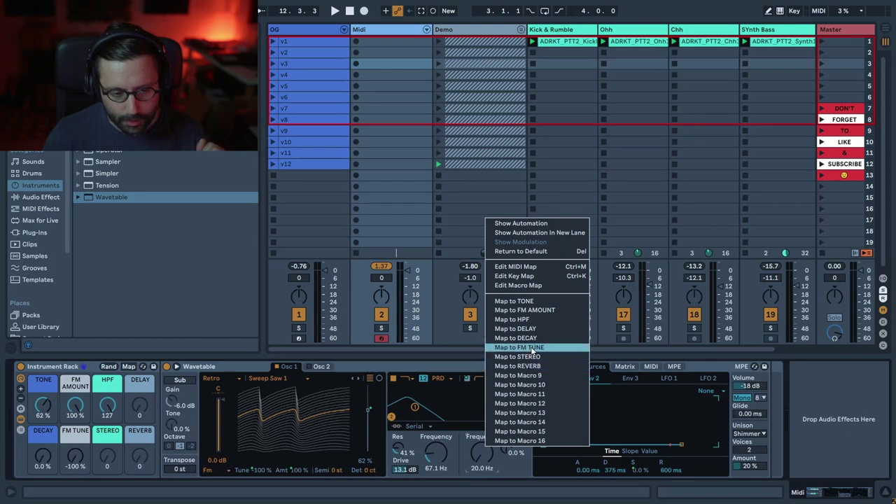
left_click(512, 320)
- In the HPF macro mappings, set the Filter 2 On minimum to 1 and the Filter 2 Frequency maximum to 500 Hz
left_click(128, 366)
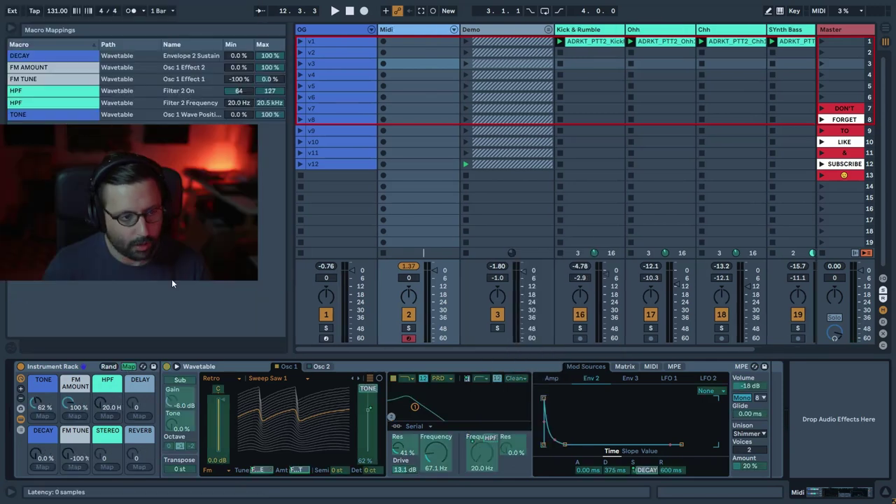
left_click(238, 91)
type("1")
key("Return")
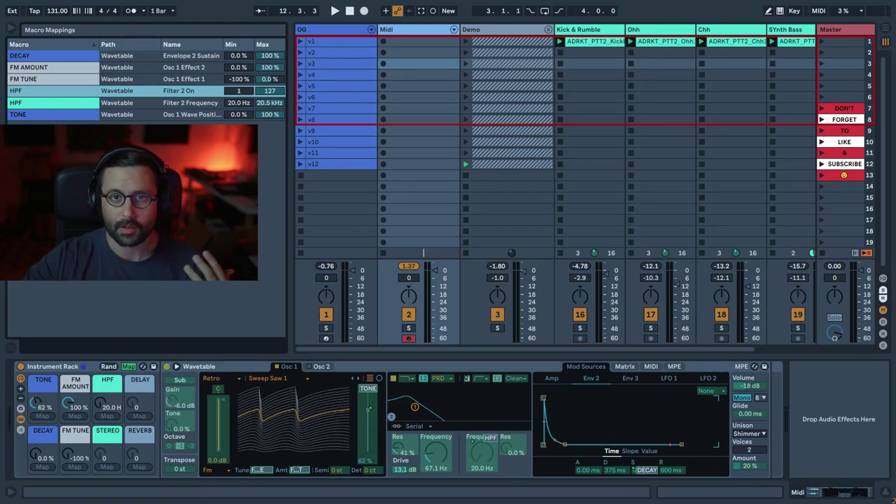
left_click(262, 105)
type("500")
key("Return")
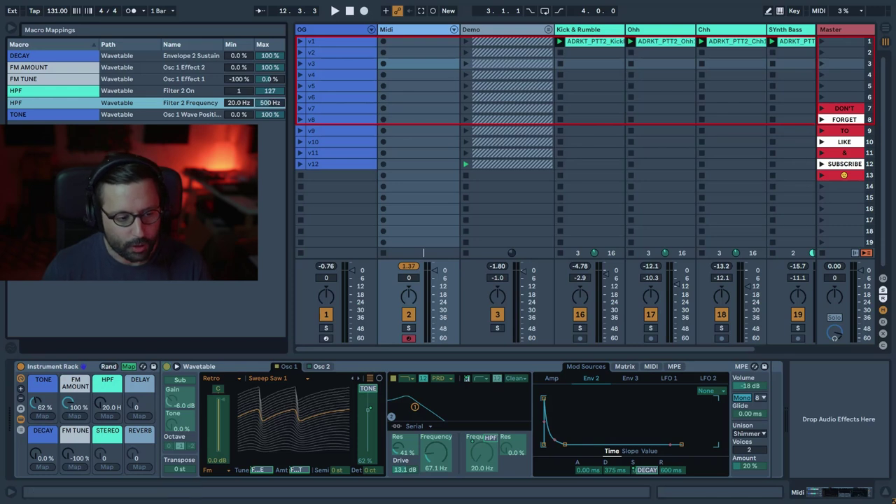
left_click(128, 366)
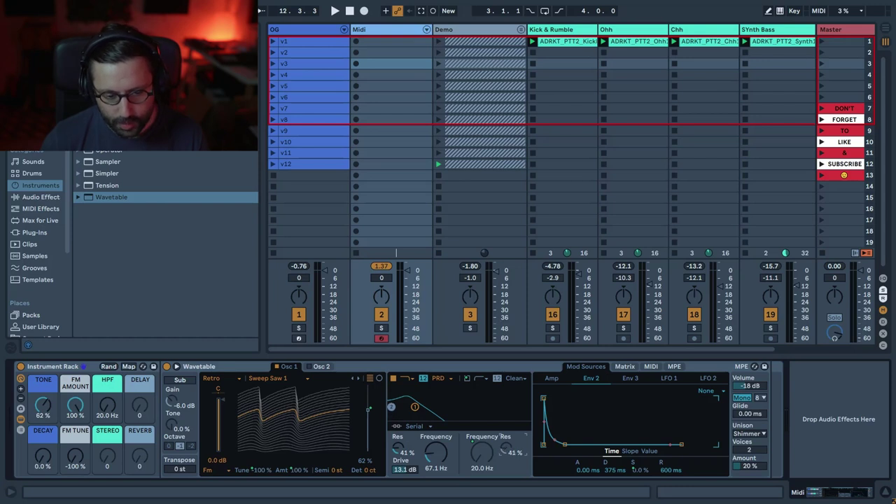
- Set filter 2's resonance to 46 % and modulate its frequency from Env 2 by 35
mouse_move(107, 405)
left_mouse_down()
mouse_move(107, 381)
mouse_move(107, 412)
left_mouse_up()
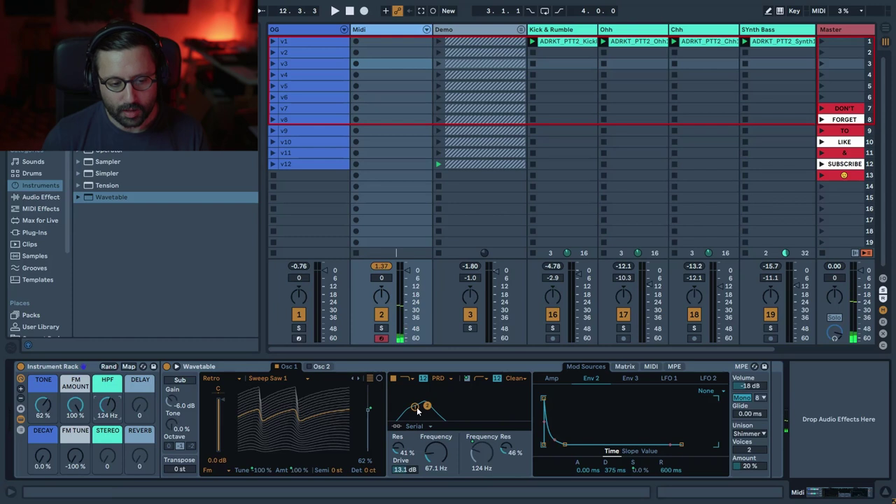
left_click(623, 367)
left_click_drag(629, 439, 630, 441)
key("Return")
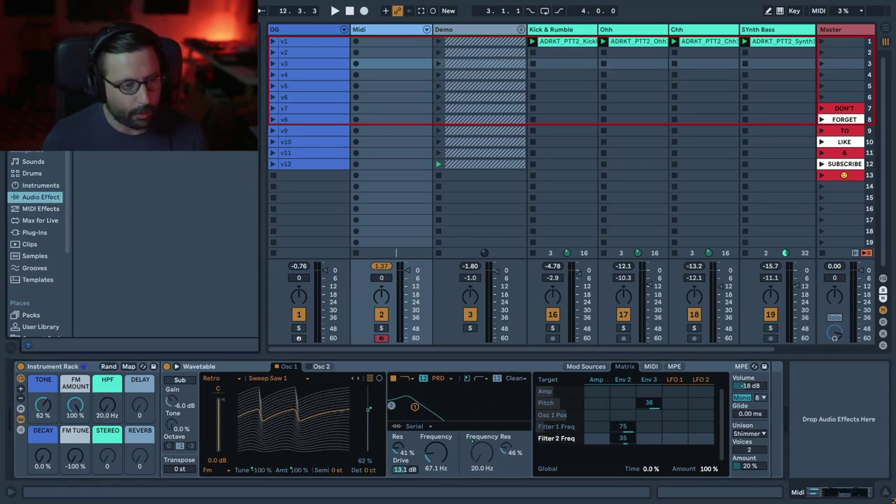
- Add a Utility with Bass Mono off after Wavetable and map its width to the STEREO macro
left_click_drag(112, 209, 783, 433)
right_click(792, 434)
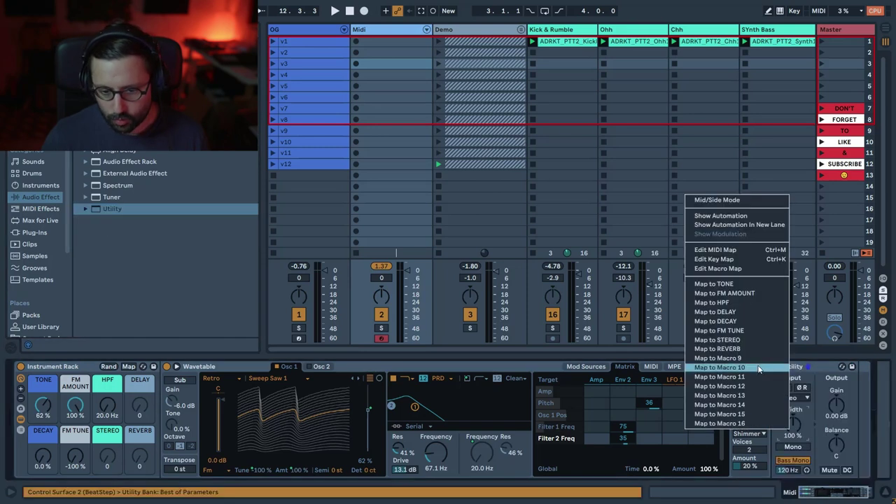
left_click(748, 344)
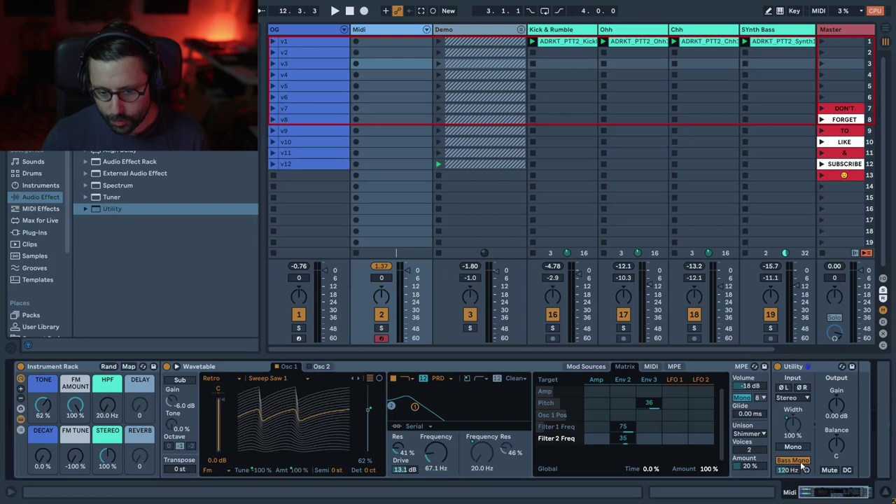
- Limit the STEREO macro's width range to 30–100 % and set the macro to 56 %
left_click(128, 366)
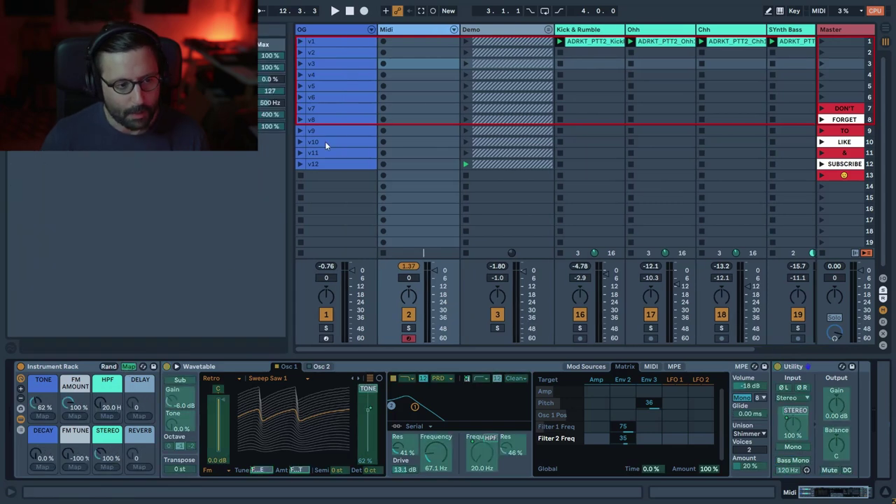
left_click(241, 116)
type("30")
key("Return")
left_click(270, 114)
type("100")
key("Return")
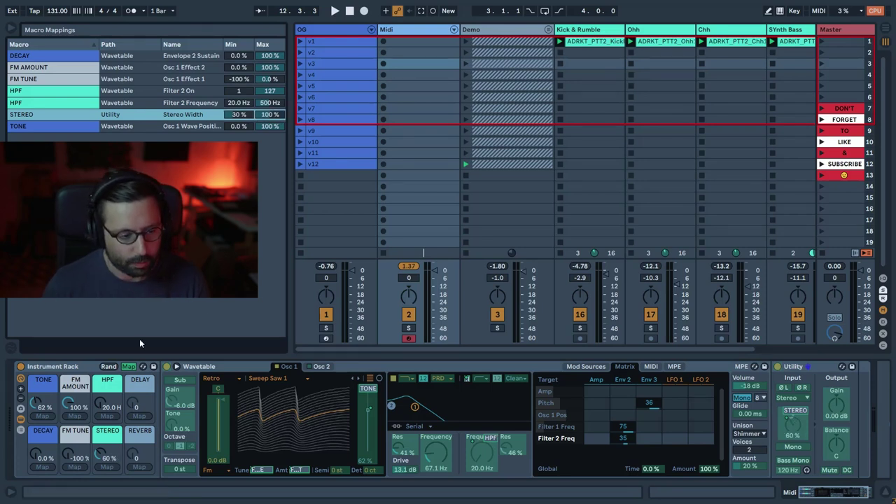
left_click(128, 366)
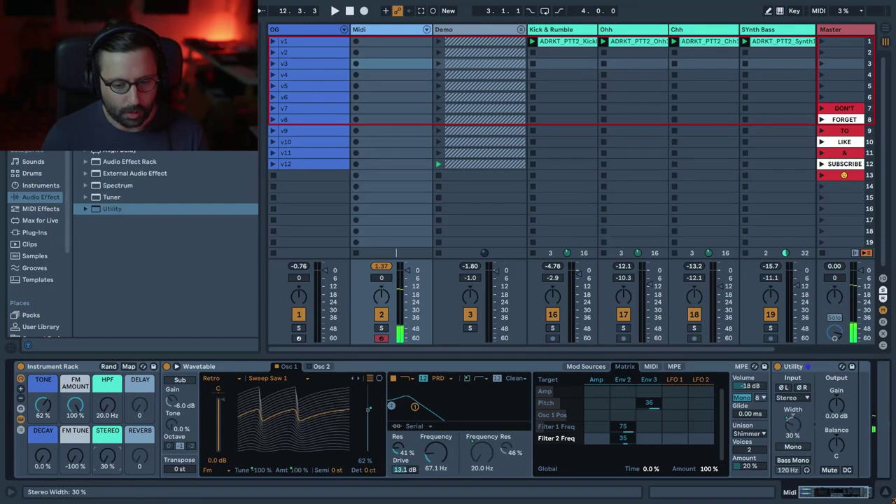
left_click_drag(107, 456, 107, 425)
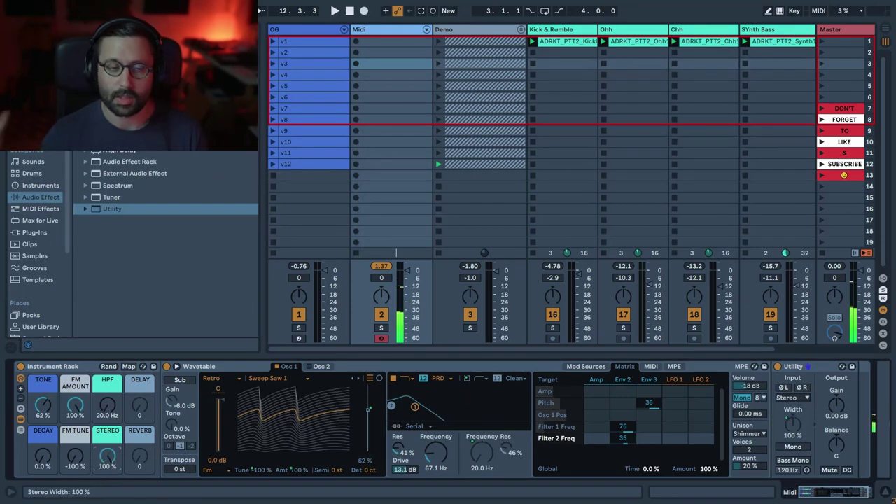
left_click_drag(107, 456, 107, 460)
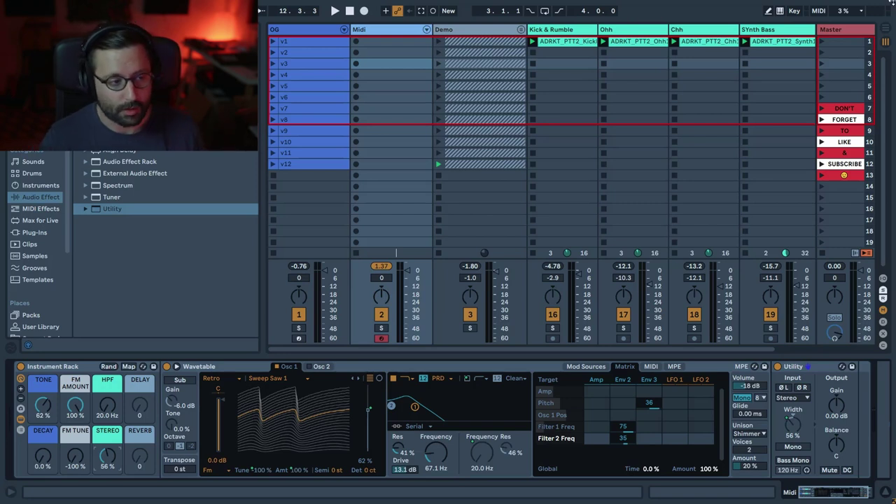
- Add Overdrive after Utility with 1.39 kHz frequency, 8.80 bandwidth, 33 % drive, 62 % tone, 0 % dynamics and 26 % dry/wet
key("Left")
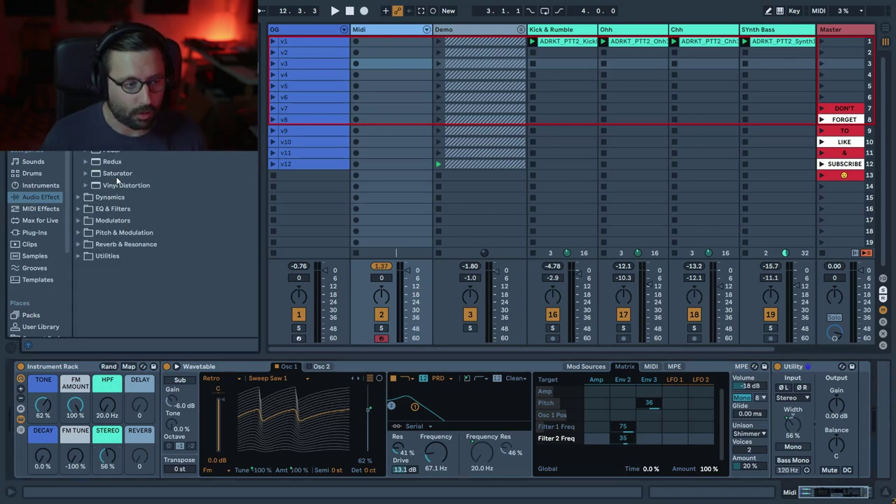
left_click_drag(117, 138, 858, 432)
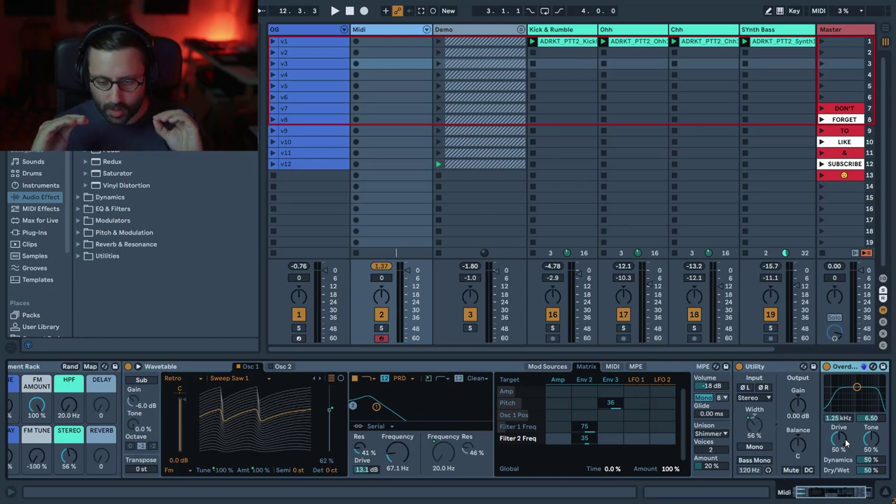
left_click_drag(871, 418, 871, 406)
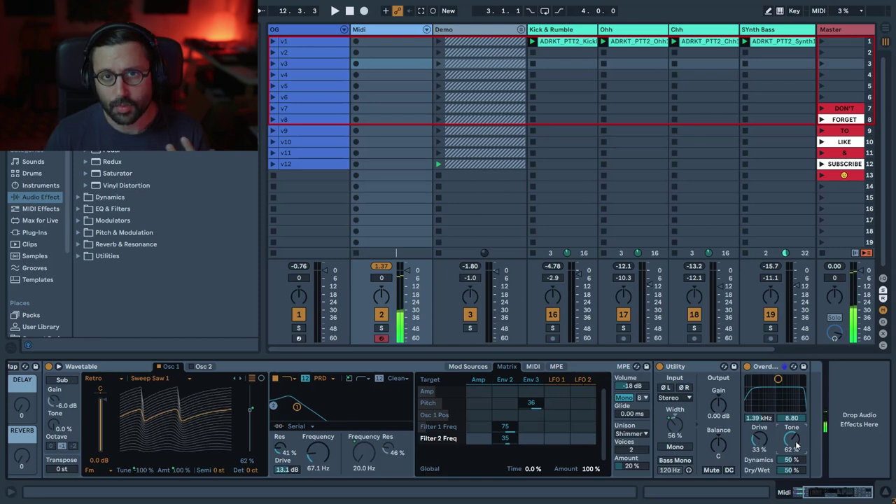
left_click_drag(791, 459, 791, 495)
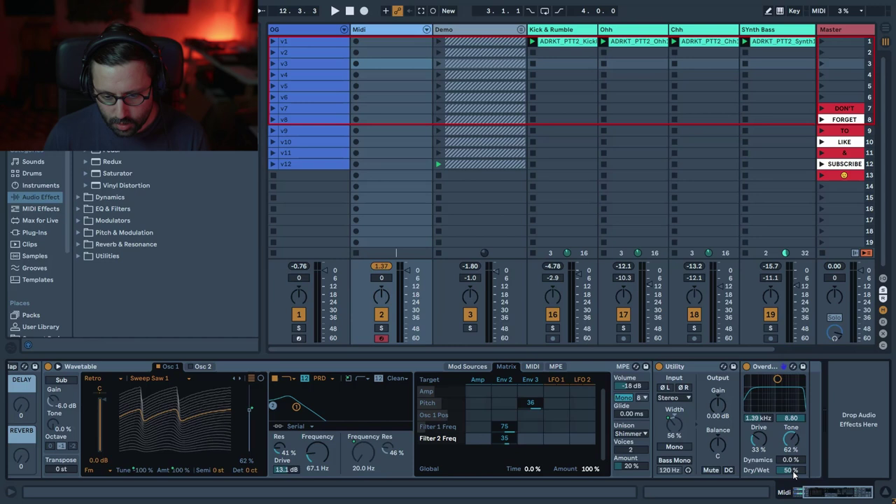
left_click_drag(793, 473, 794, 483)
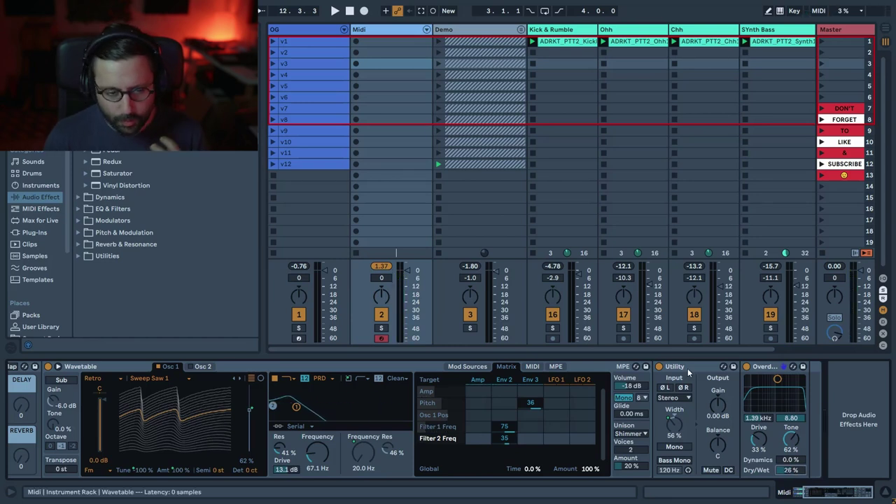
- Add a Saturator after Overdrive using the Medium Curve at 60.3 % dry/wet
mouse_move(107, 173)
left_mouse_down()
mouse_move(510, 187)
mouse_move(835, 395)
mouse_move(823, 395)
left_mouse_up()
left_click(731, 430)
left_click(721, 384)
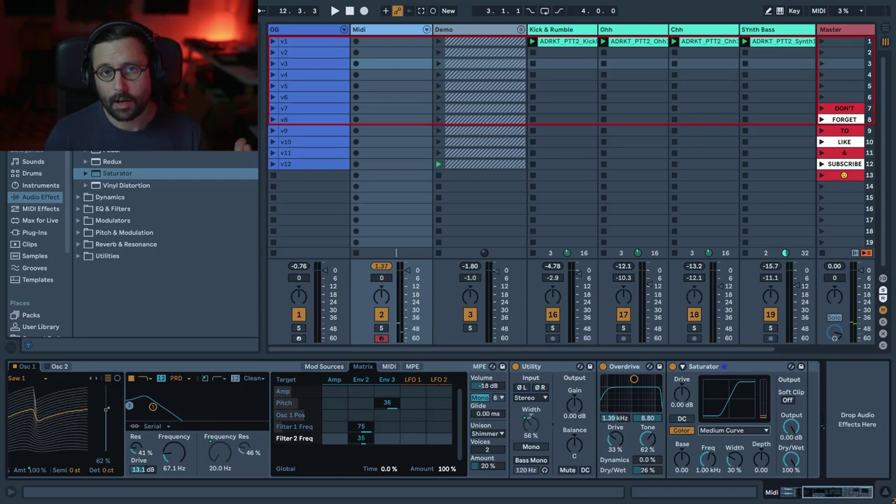
left_click_drag(791, 458, 791, 496)
left_click_drag(791, 458, 791, 448)
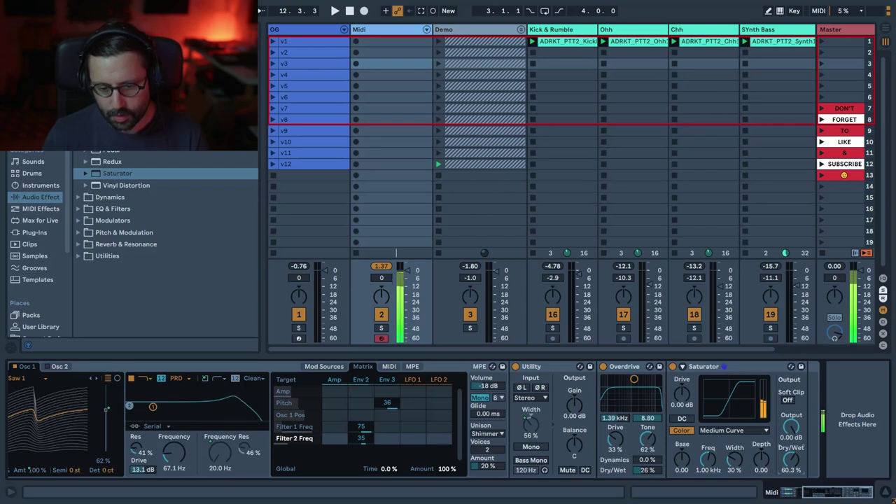
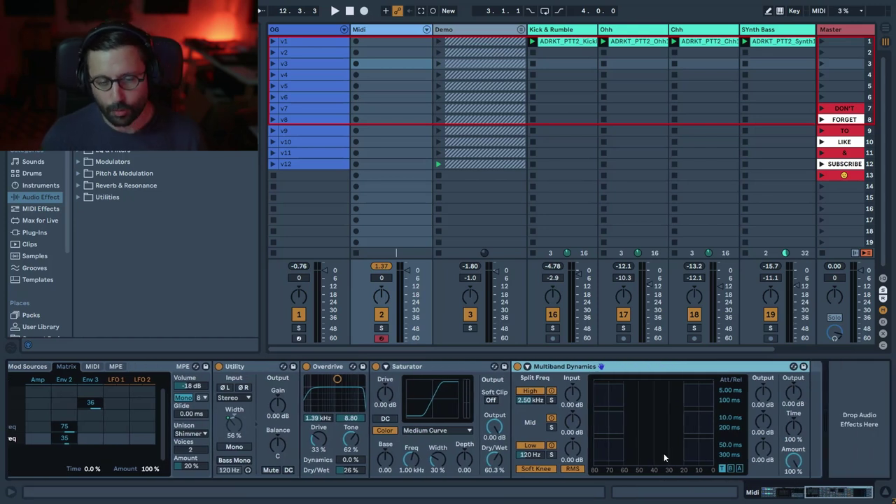
- Add Multiband Dynamics after the Saturator, split the bands at 217 Hz and 1.05 kHz, and show the Above thresholds and ratios
left_click(533, 455)
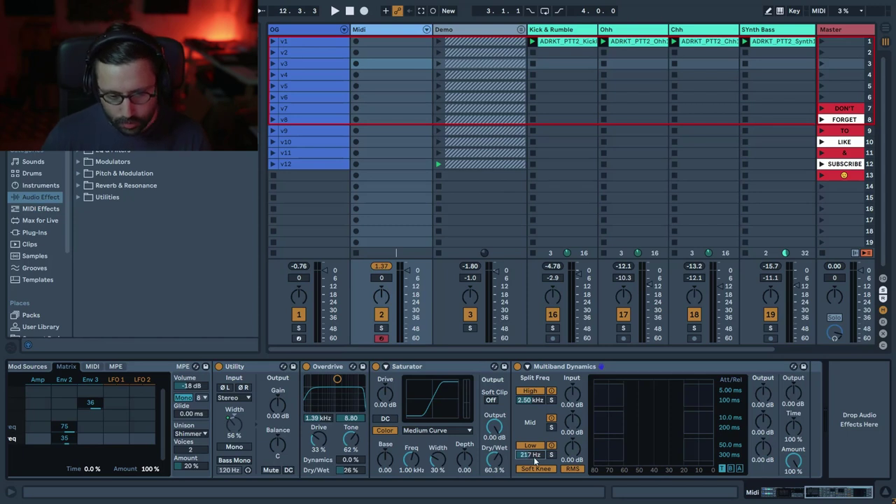
left_click(529, 401)
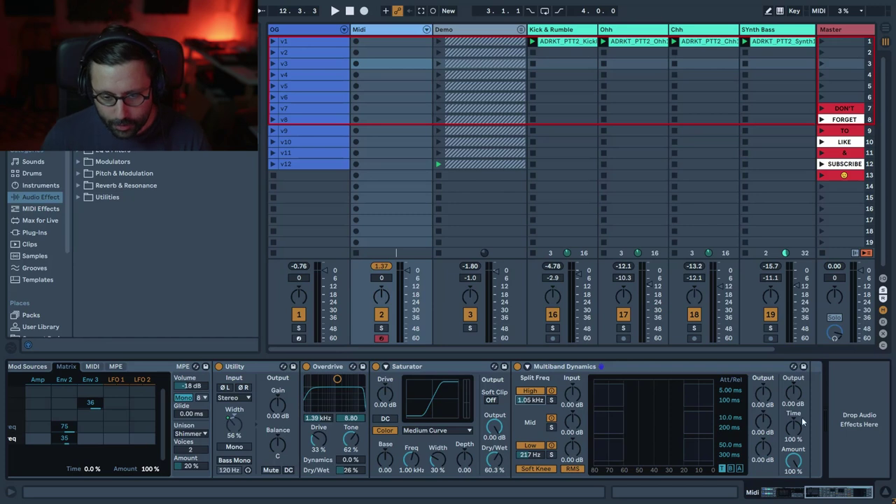
left_click(731, 469)
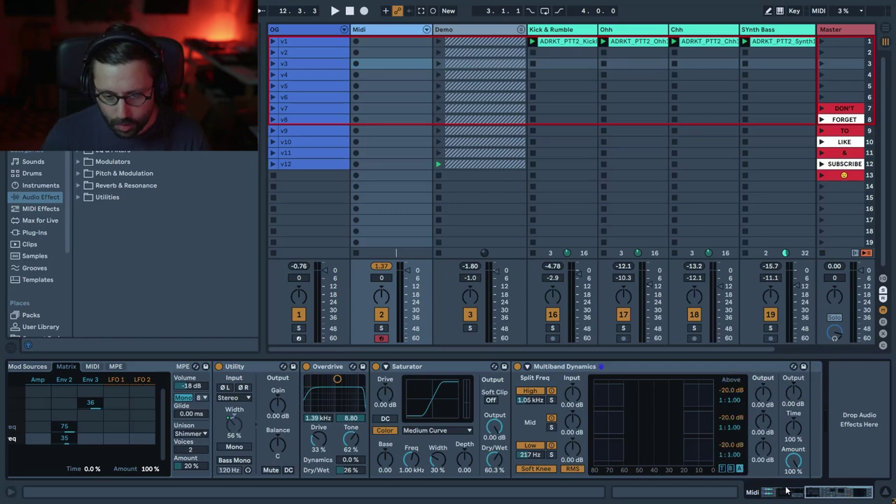
left_click(831, 497)
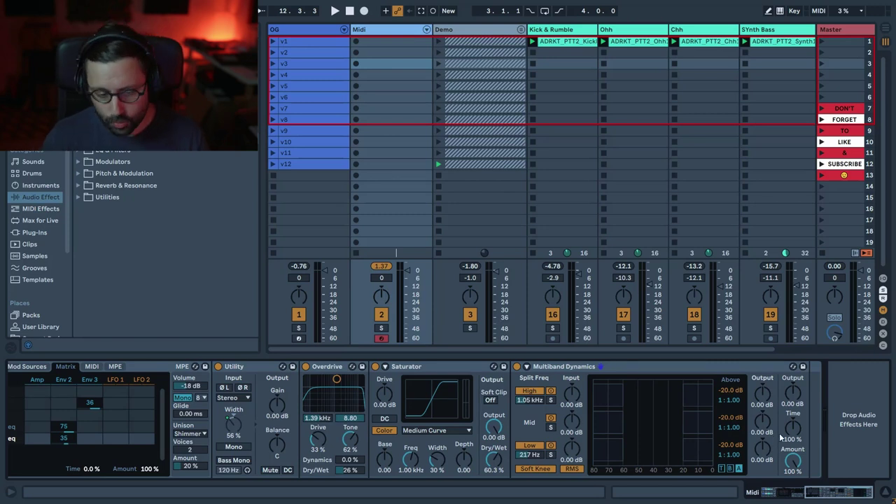
- Set the Multiband Dynamics high output to -3.50 dB, mid output to -3.00 dB and overall output to -5.20 dB, comparing against bypass
left_click_drag(763, 394, 762, 417)
left_click(517, 366)
left_click(517, 367)
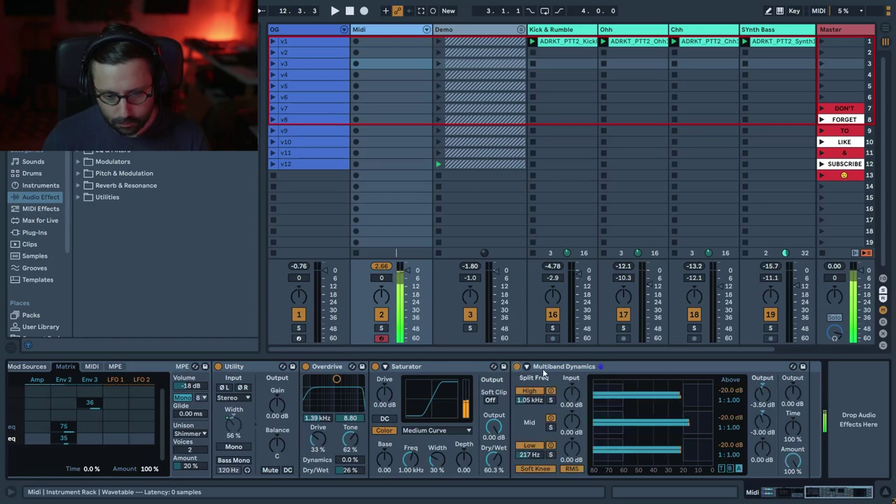
left_click_drag(793, 394, 794, 393)
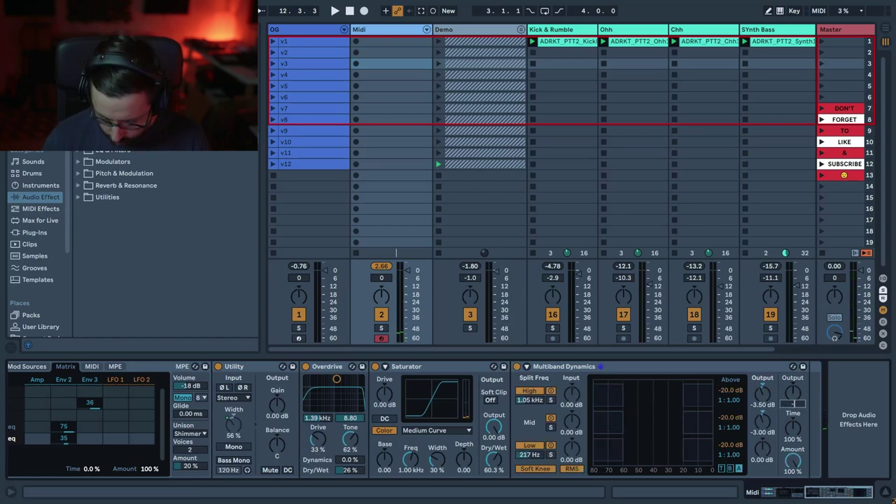
key("Return")
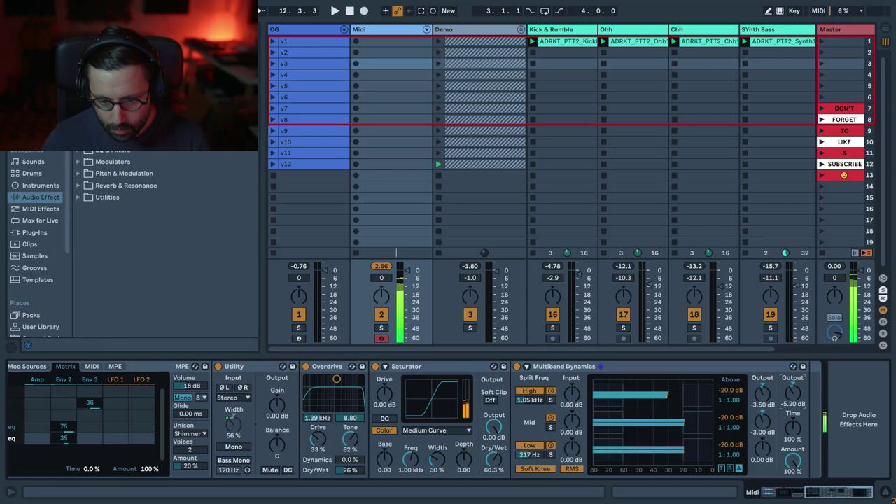
scroll(83, 153, "down", 1)
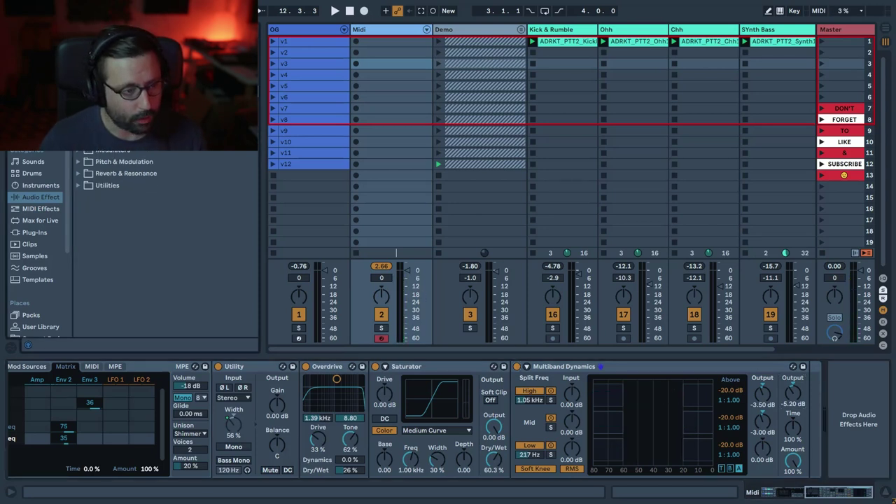
- Add EQ Eight after Multiband Dynamics and make band 1 a low-cut filter at 147 Hz with a Q of 1.24
key("ctrl+v")
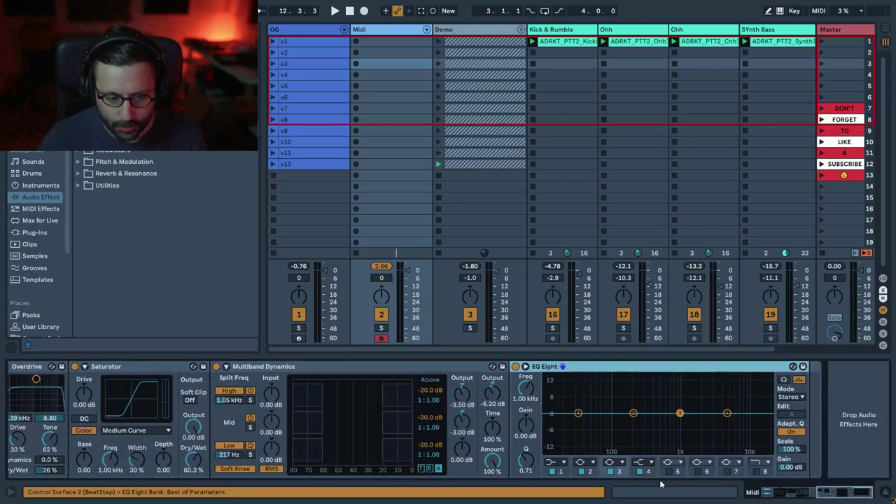
left_click(556, 463)
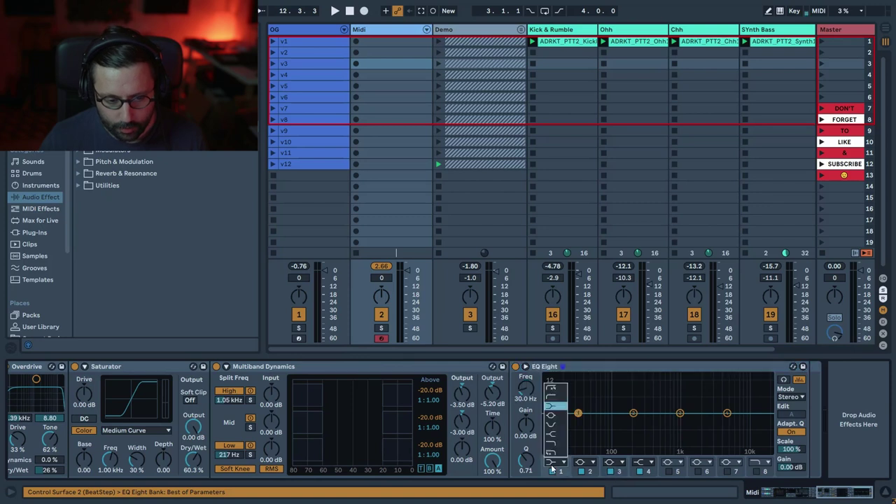
left_click(556, 387)
left_click_drag(526, 470, 525, 464)
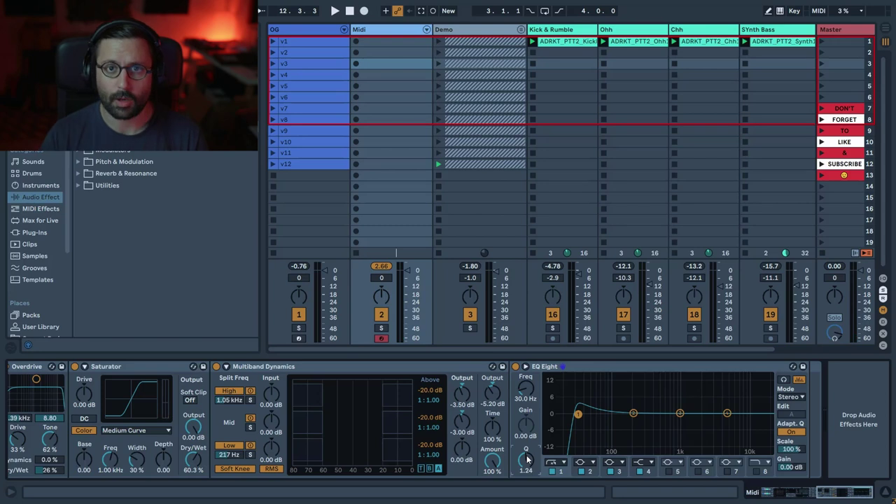
left_click_drag(525, 389, 525, 359)
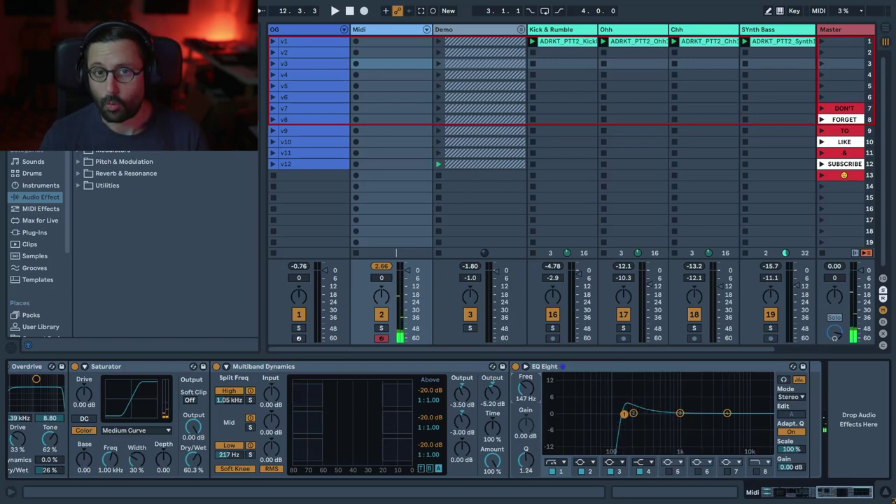
- Boost EQ Eight band 2 at 976 Hz by about 6 dB, band 3 at 3.31 kHz by 2.86 dB and band 4 by 2.81 dB
left_click(594, 472)
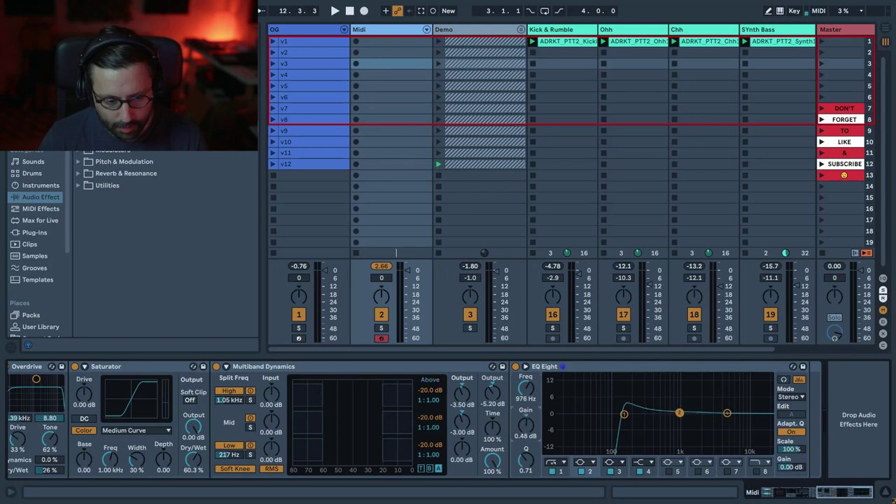
left_click_drag(525, 425, 525, 402)
left_click_drag(679, 413, 693, 413)
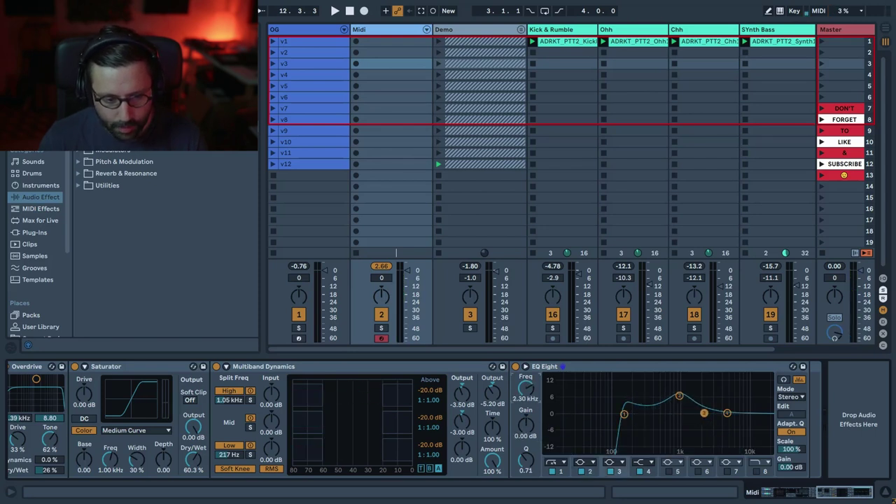
left_click_drag(530, 436, 530, 431)
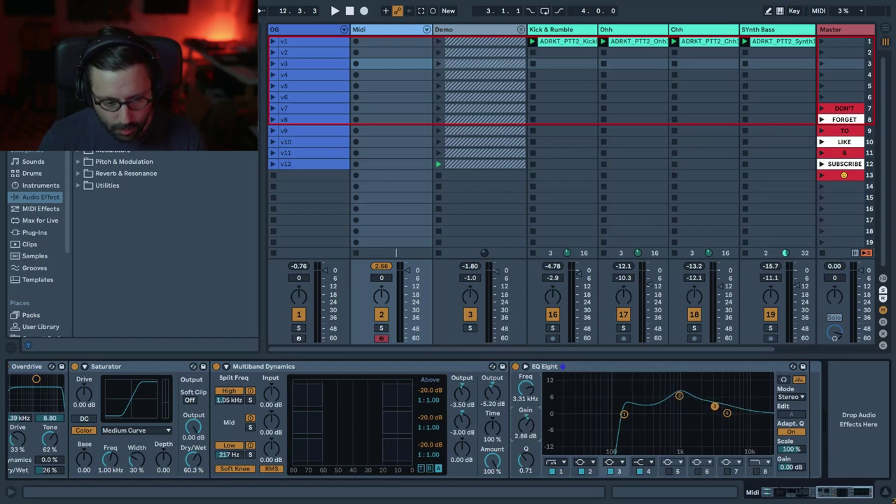
left_click(645, 473)
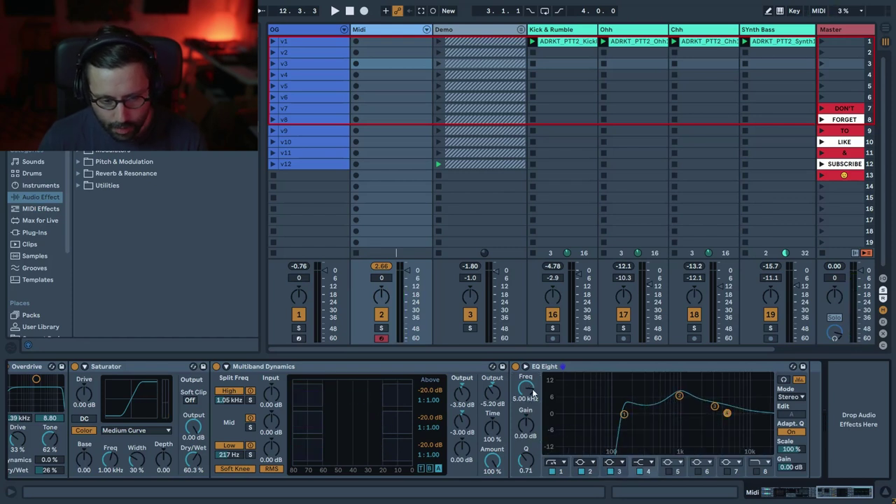
left_click_drag(525, 432, 525, 428)
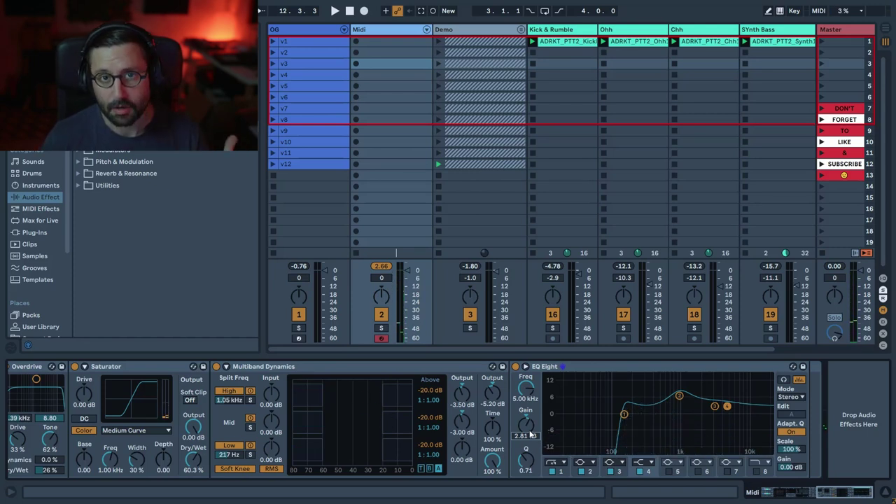
- Set EQ Eight's output gain to -5 dB and compare the sound with the EQ bypassed and active
left_click(785, 468)
type("-5")
key("Return")
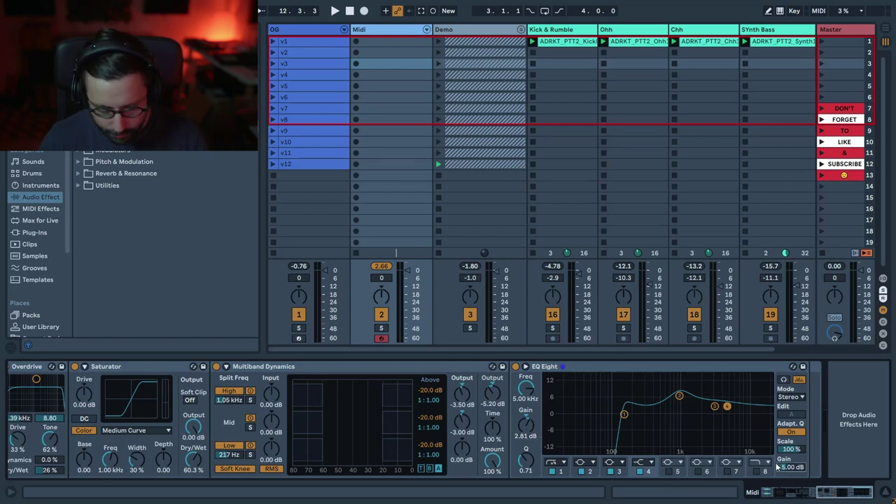
left_click(516, 366)
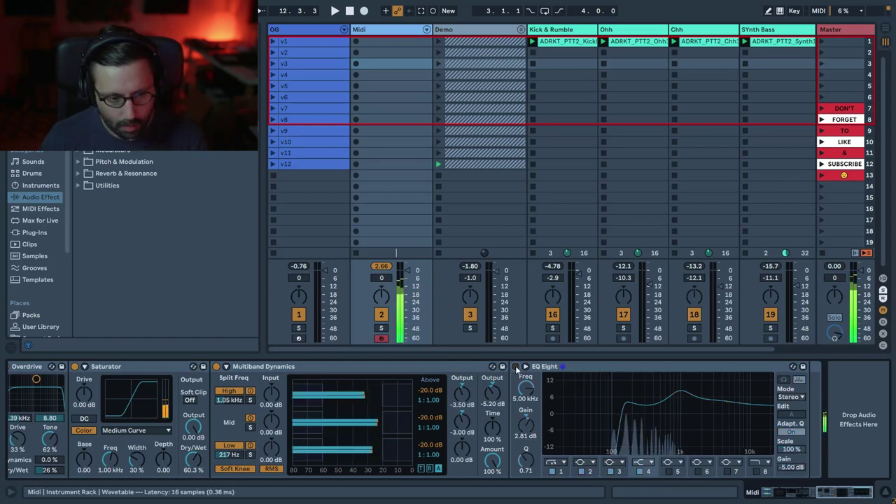
left_click(516, 367)
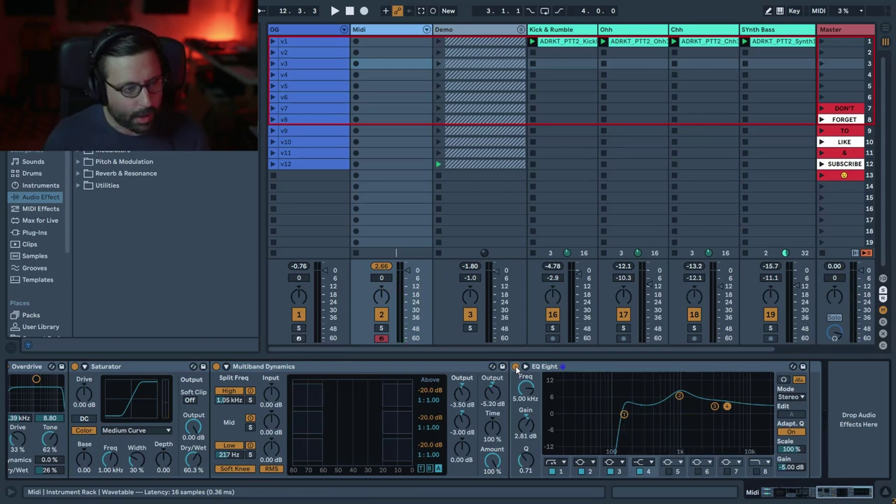
- Add a second Saturator after EQ Eight with the Soft Sine curve, Color off, DC and Soft Clip on, and output at -11 dB
scroll(168, 210, "up", 3)
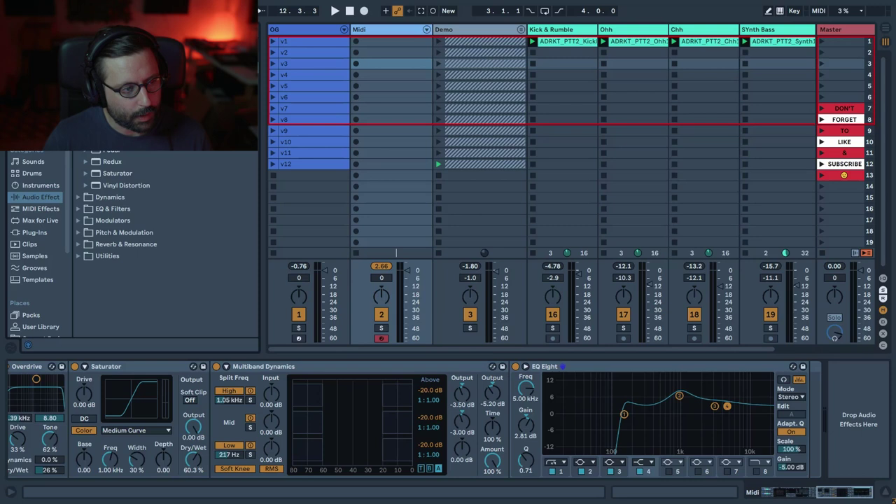
left_click(114, 175)
left_click_drag(813, 442, 831, 422)
left_click(706, 430)
left_click(708, 446)
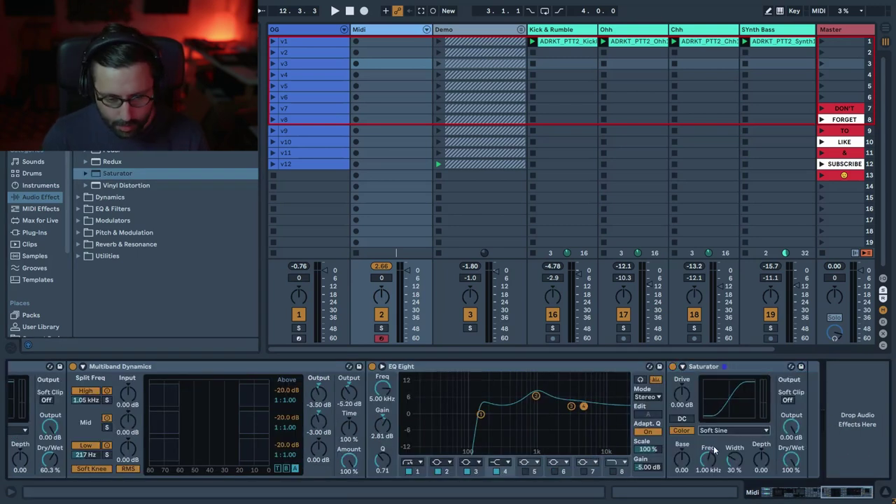
left_click(683, 418)
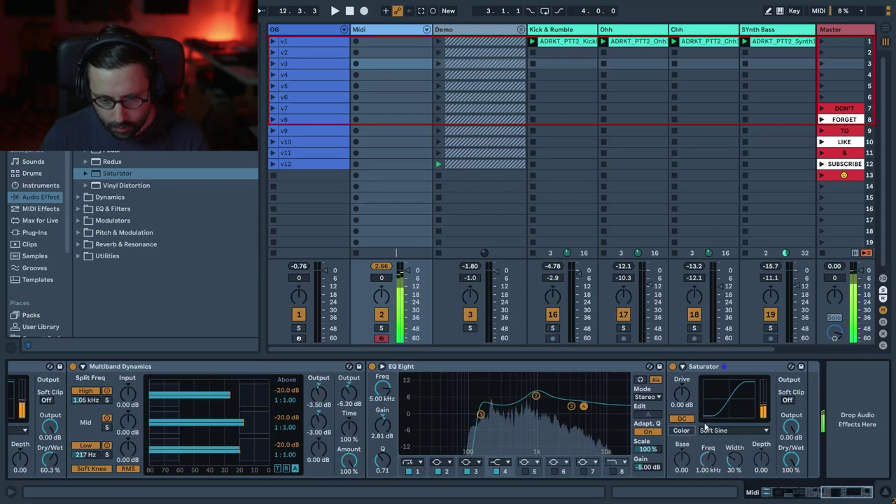
left_click(788, 400)
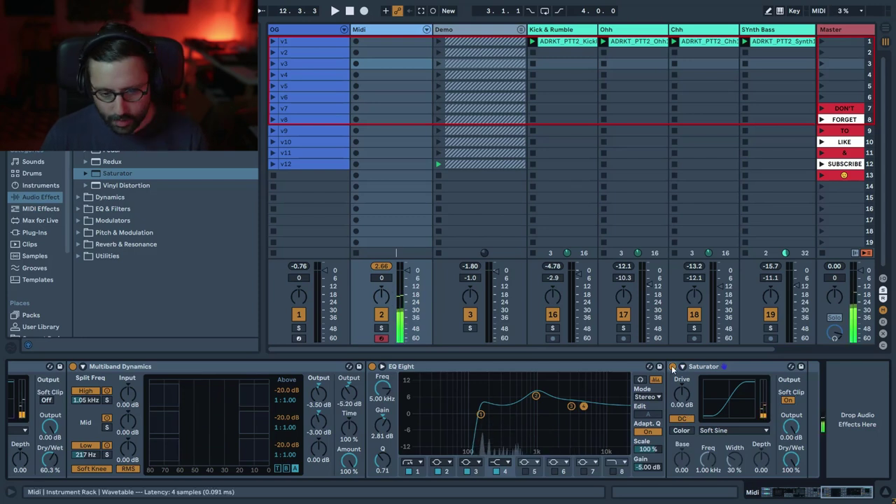
type("-11")
key("Return")
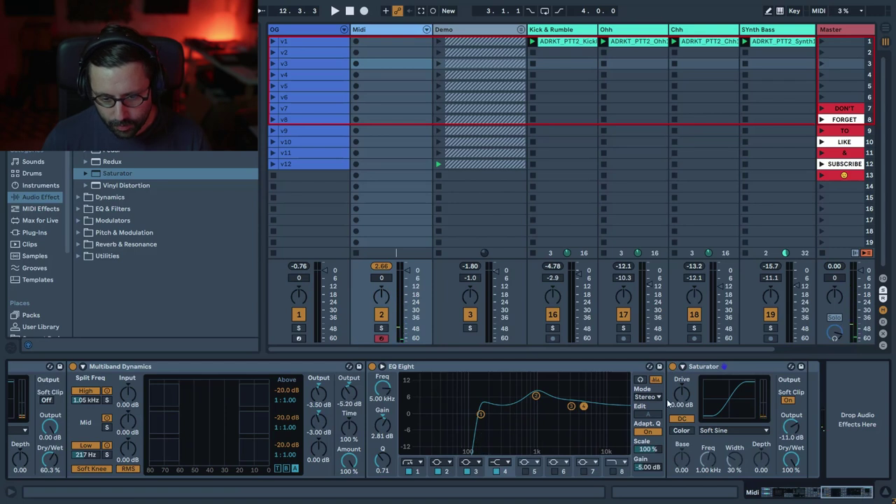
- Add Redux after the second Saturator with a 12.1 kHz rate and 28 % dry/wet, comparing against bypass
left_click_drag(108, 162, 828, 420)
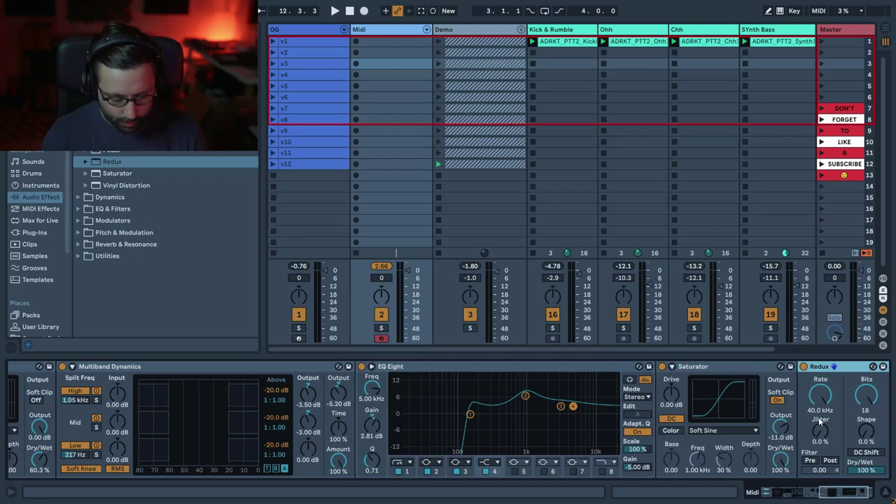
left_click_drag(836, 492, 843, 488)
left_click_drag(740, 401, 740, 431)
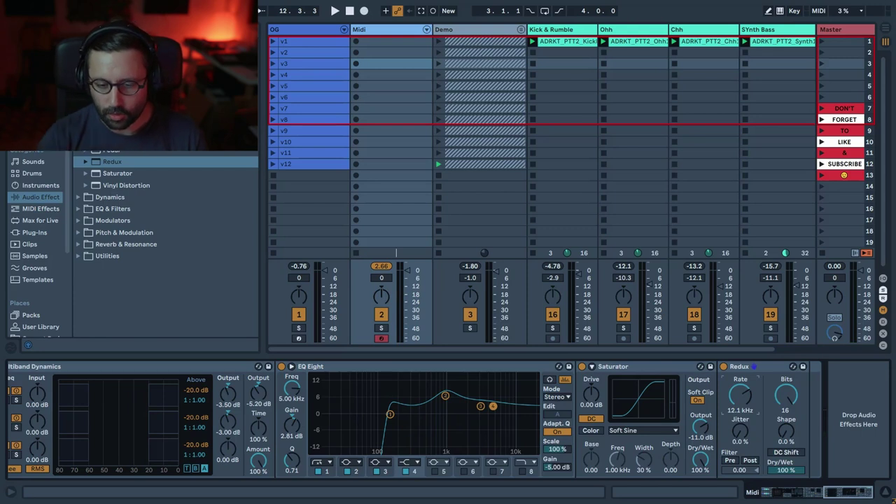
type("35")
key("Return")
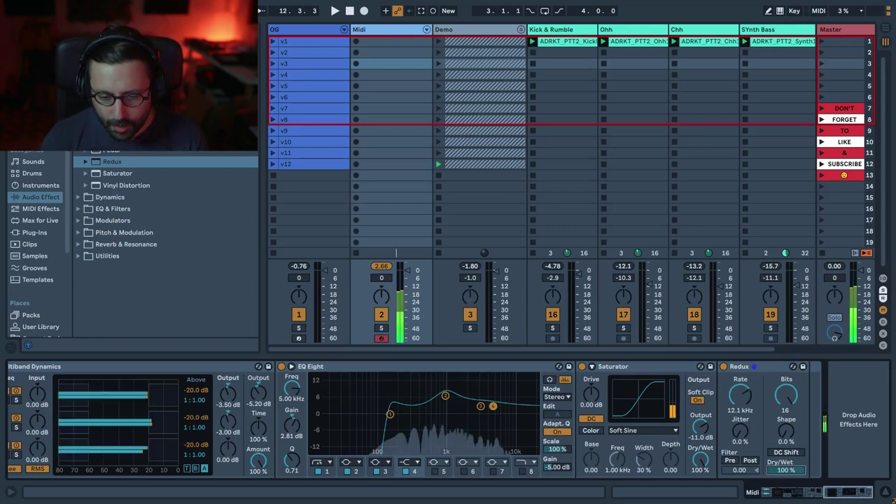
left_click_drag(785, 470, 785, 475)
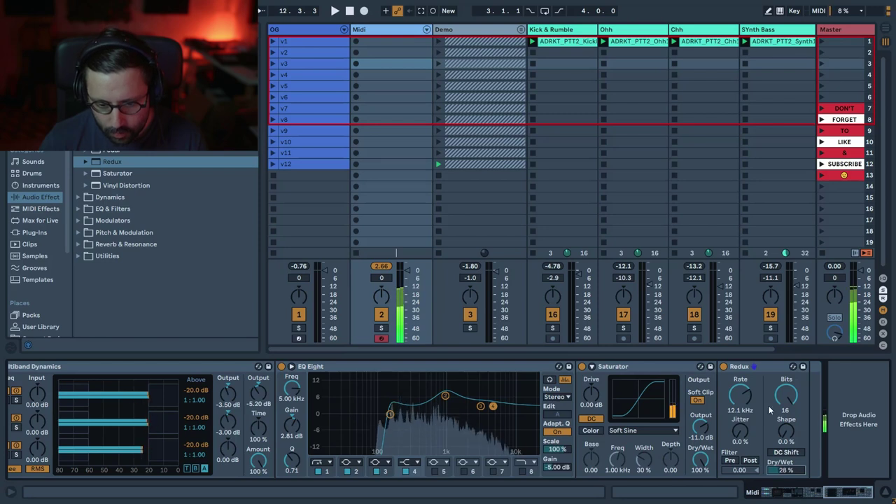
left_click(726, 367)
left_click(724, 366)
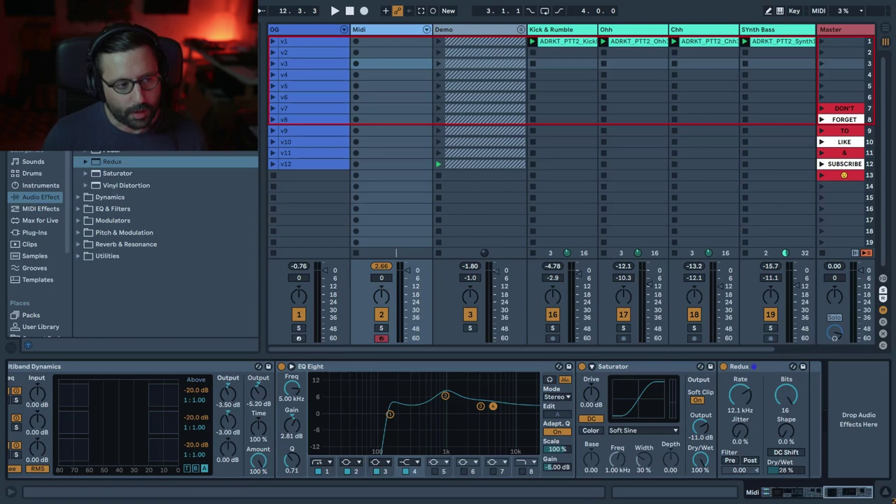
- Add Delay after Redux, unlink its channels, set left to 1 and right to 3 sixteenths, and set the filter to 1.57 kHz
key("Left")
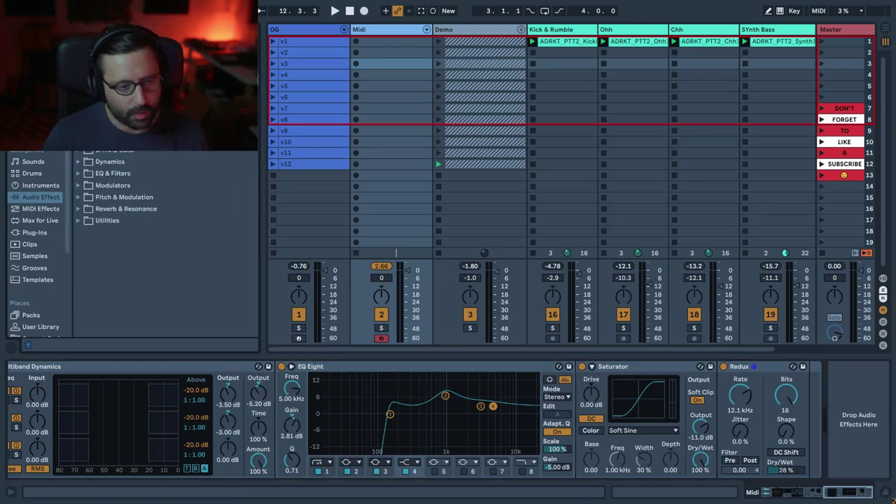
left_click_drag(810, 308, 783, 392)
key("Return")
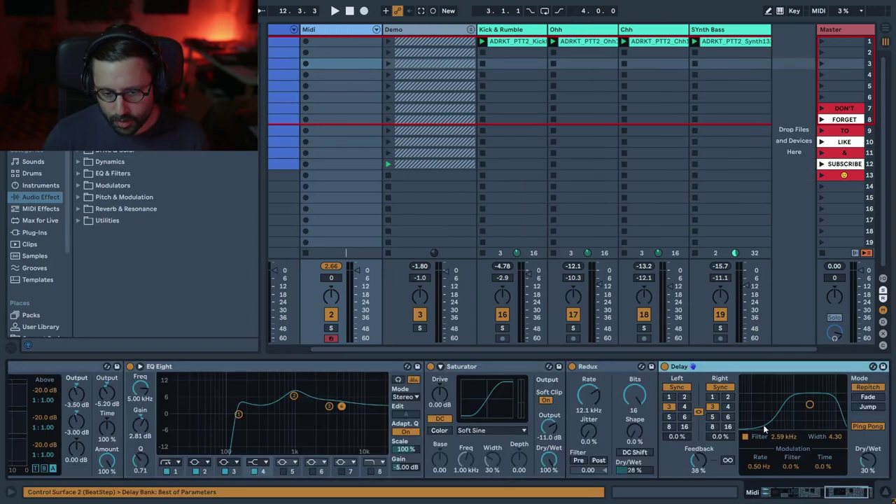
left_click(698, 413)
left_click(670, 397)
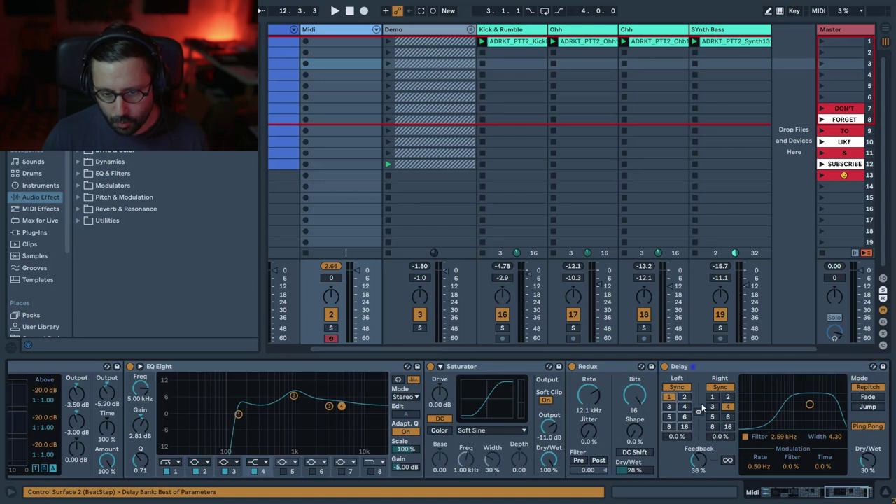
left_click(710, 408)
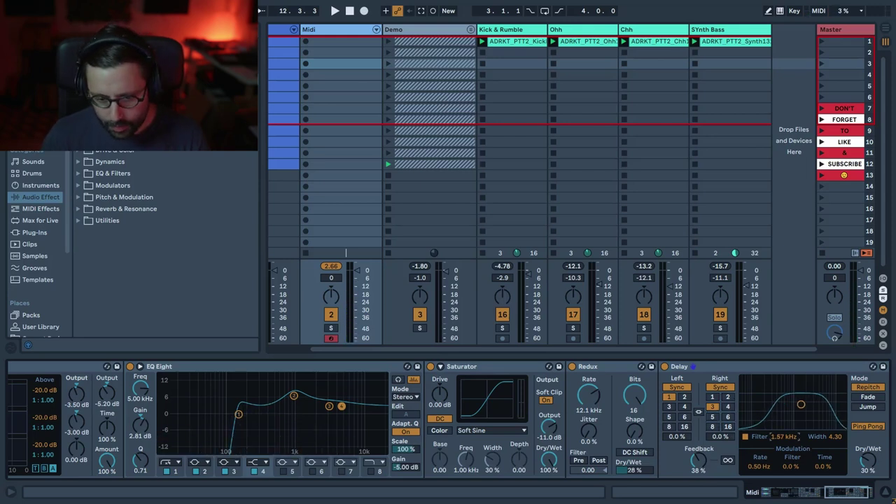
- Set the Delay's filter width to 2.69 and feedback to 29 %, and map its Dry/Wet to the DELAY macro
left_click_drag(835, 436, 836, 439)
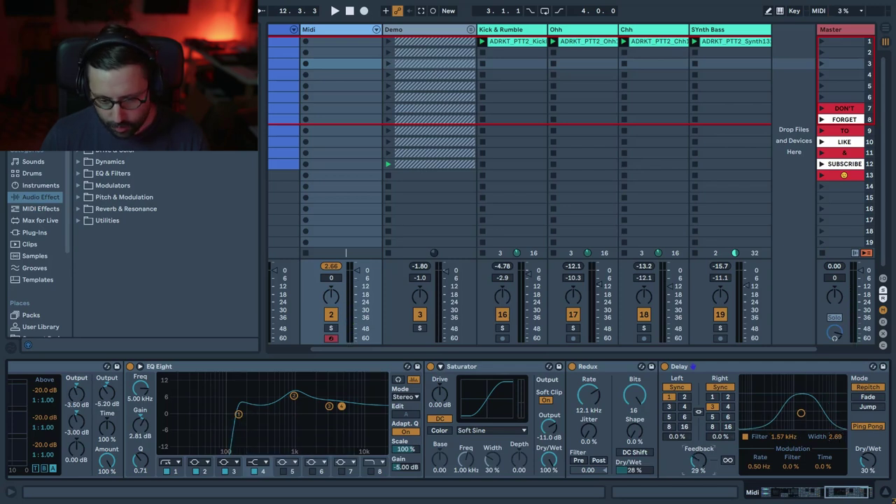
right_click(870, 461)
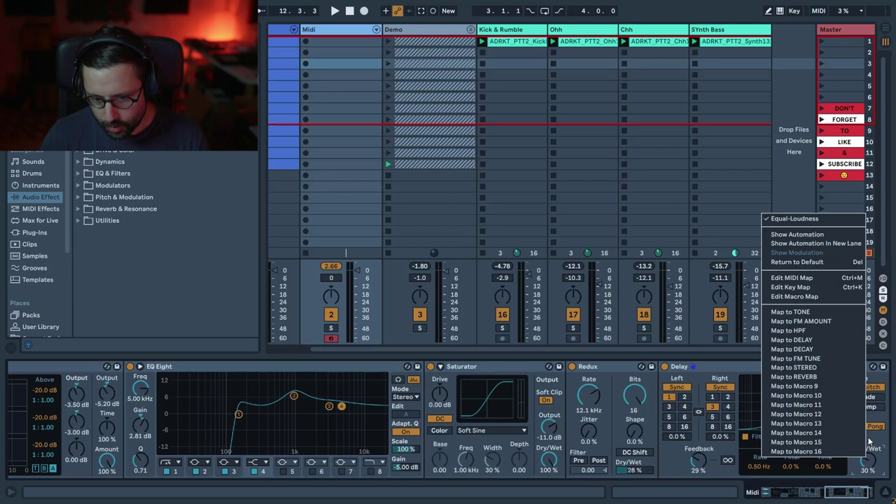
left_click(832, 341)
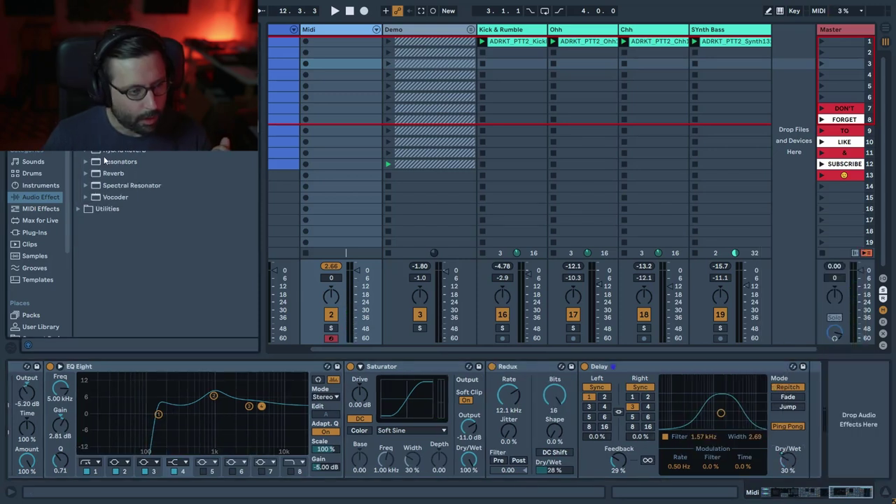
- Add Hybrid Reverb after the Delay and set its routing to Convolution
left_click_drag(112, 150, 812, 420)
left_click(659, 435)
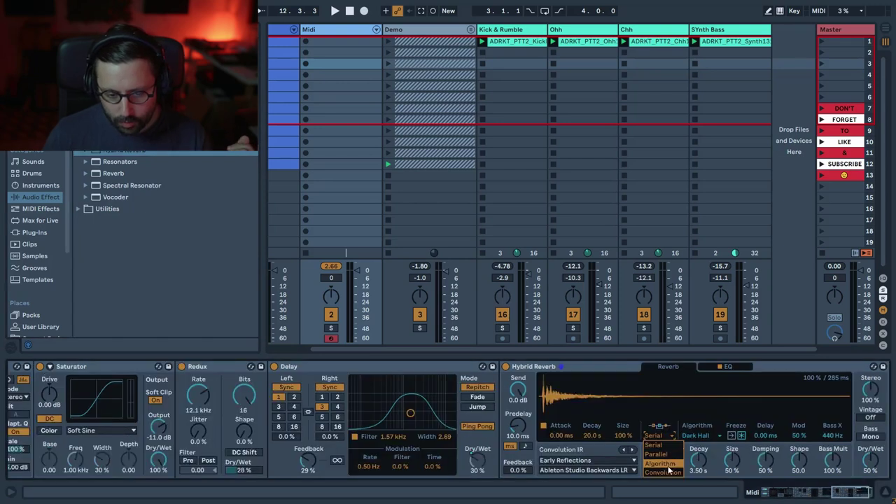
left_click(668, 472)
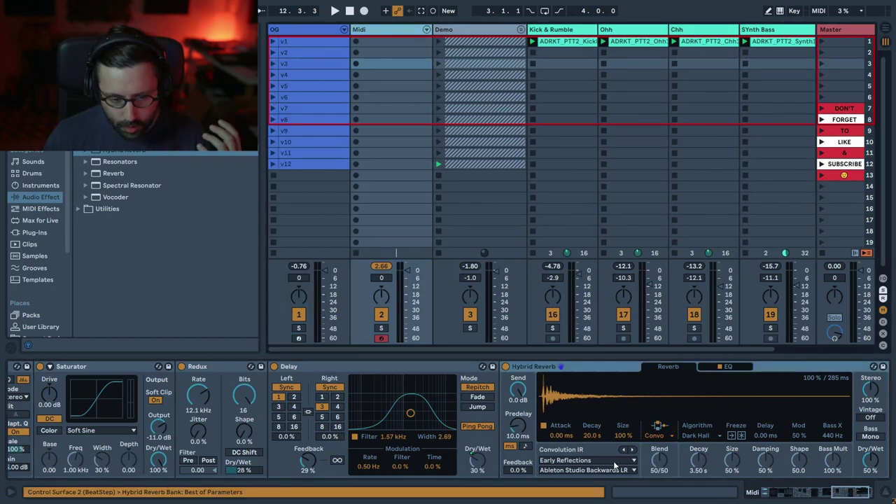
- Load the Noirlac Copyist Room impulse response from Real Places into Hybrid Reverb and set its convolution decay to 2.70 s
left_click(614, 462)
left_click(594, 377)
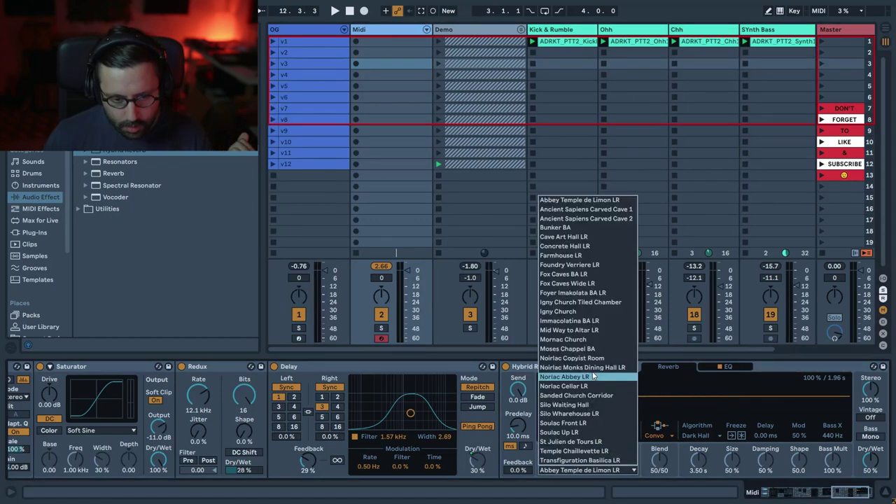
left_click(592, 358)
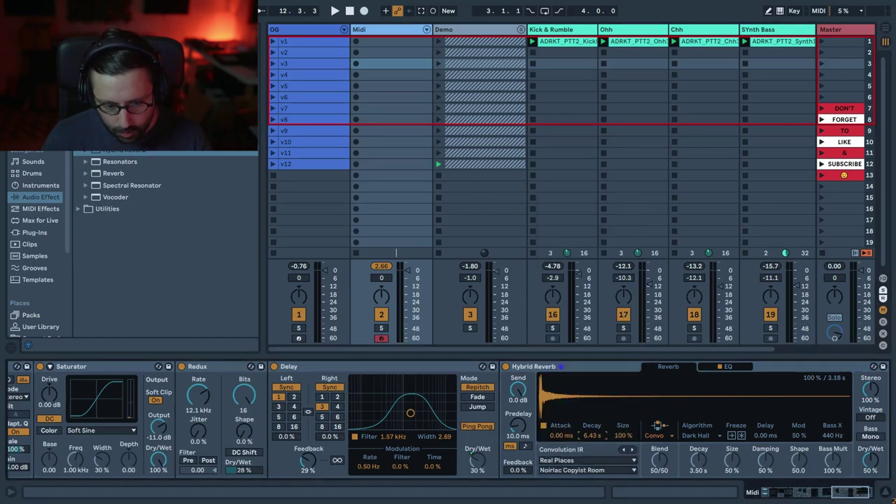
left_click_drag(592, 434, 592, 448)
- Map Hybrid Reverb's Dry/Wet to the REVERB macro, and set the REVERB macro to 27 %, DELAY to 0 % and STEREO to 100 %
right_click(871, 465)
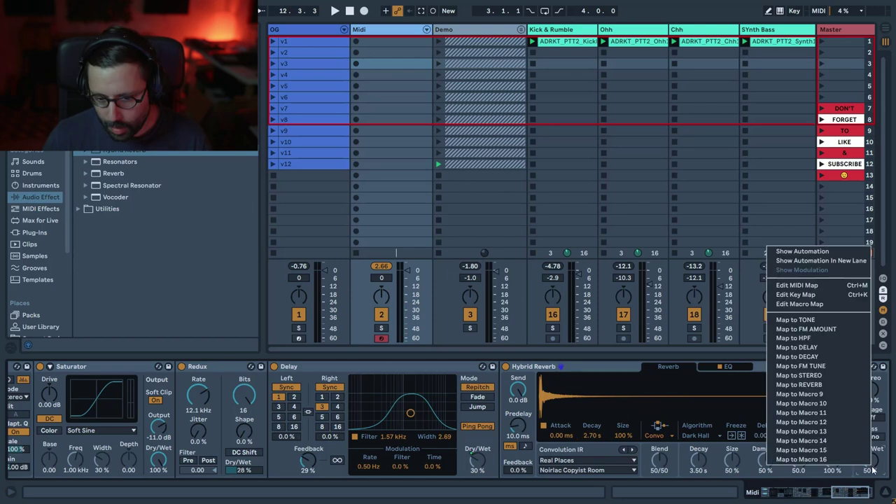
left_click(833, 387)
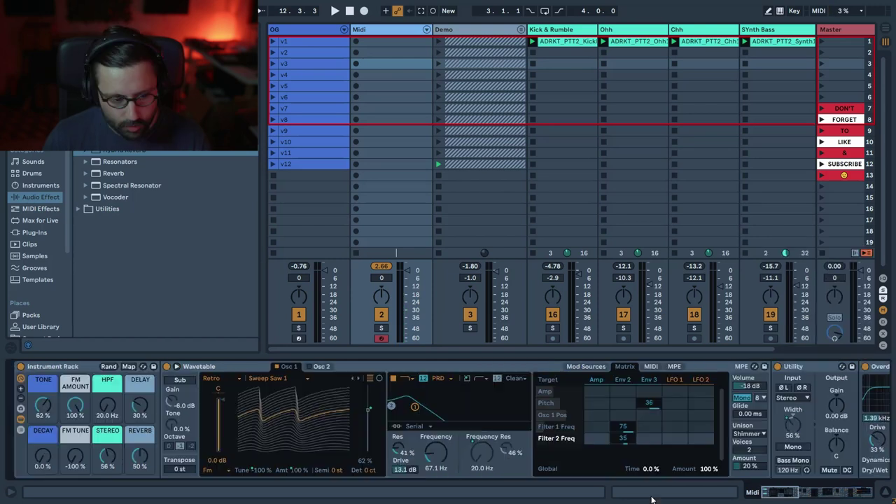
left_click_drag(139, 456, 107, 394)
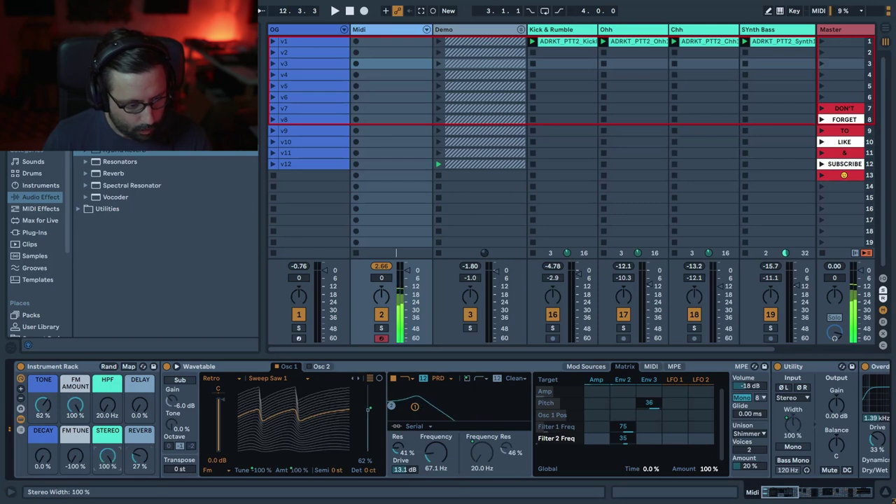
- Set Hybrid Reverb's stereo to 121 % and shape its EQ with a low cut, a 1.7 dB boost at 1.02 kHz and a 2.8 dB high shelf at 2.34 kHz
left_click(843, 490)
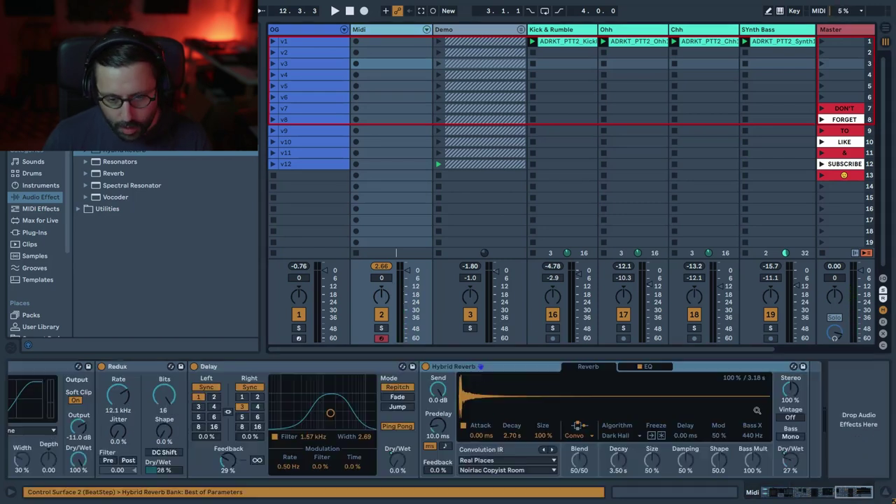
left_click_drag(789, 399, 789, 392)
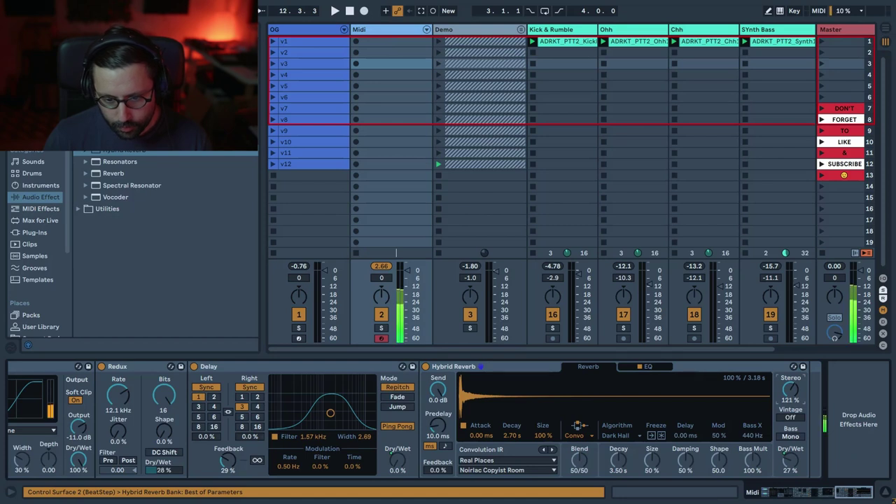
left_click(639, 366)
left_click_drag(523, 452, 533, 434)
left_click_drag(618, 418, 635, 413)
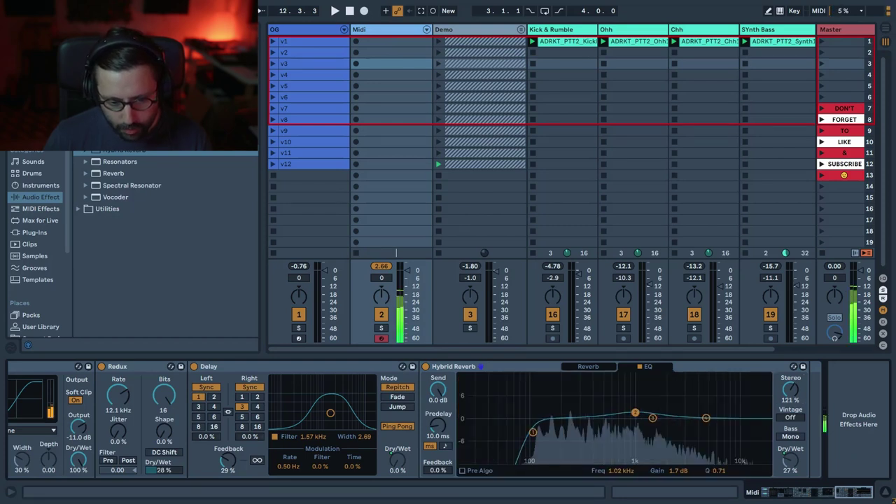
left_click_drag(705, 418, 672, 409)
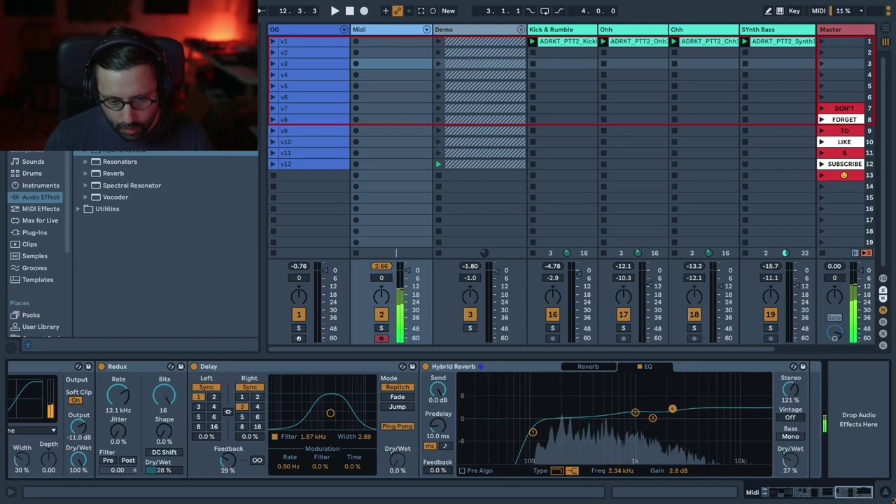
left_click(599, 367)
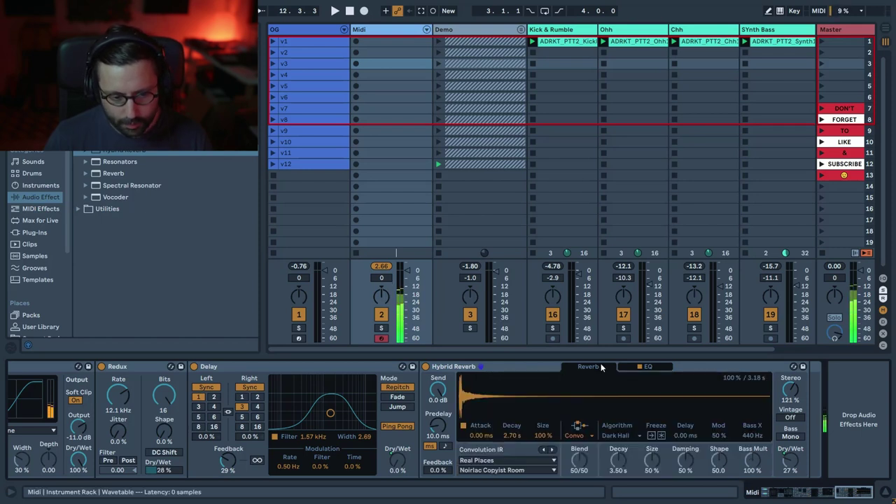
- Add Drum Buss after Hybrid Reverb, set its distortion type to Hard and enable its compressor
scroll(399, 385, "left", 1)
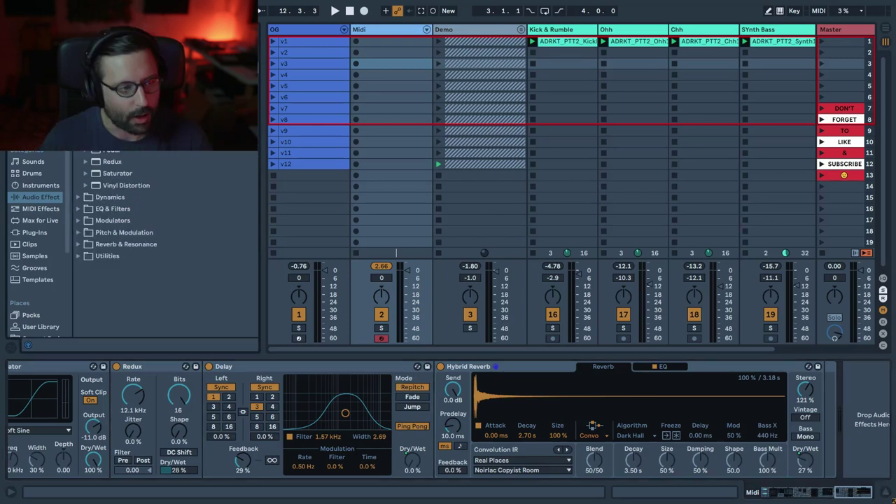
left_click_drag(112, 103, 826, 416)
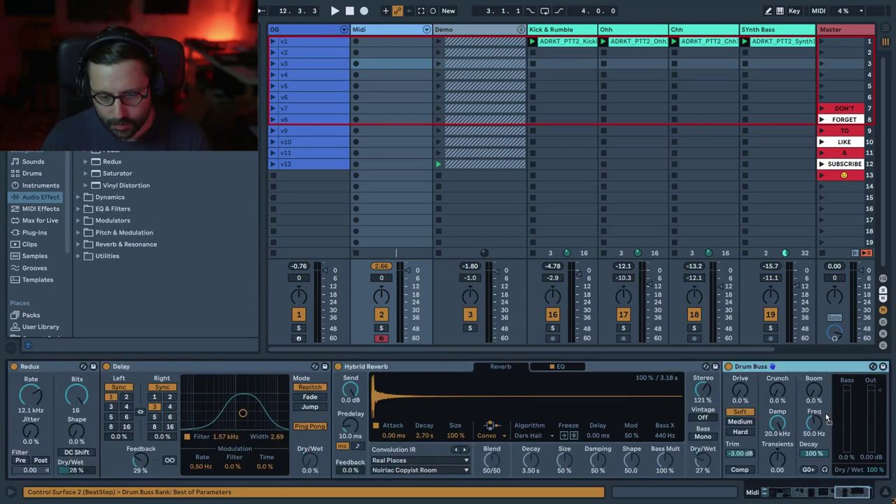
left_click(739, 434)
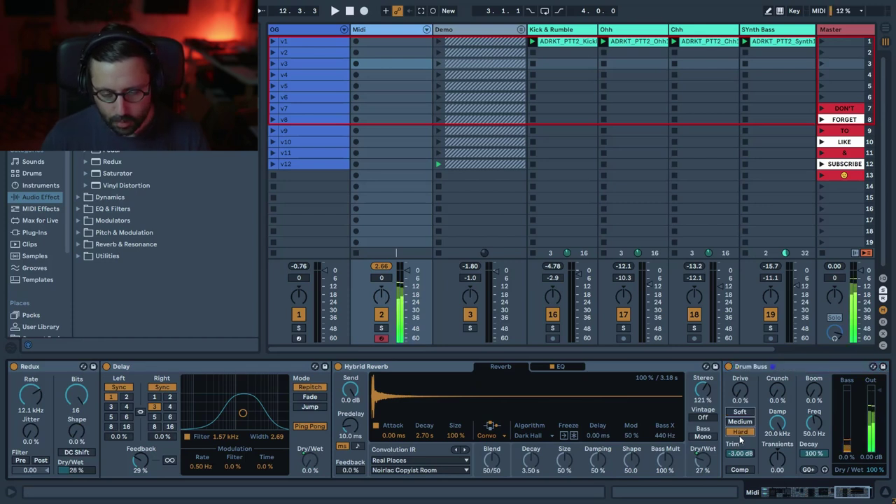
left_click_drag(850, 494, 854, 493)
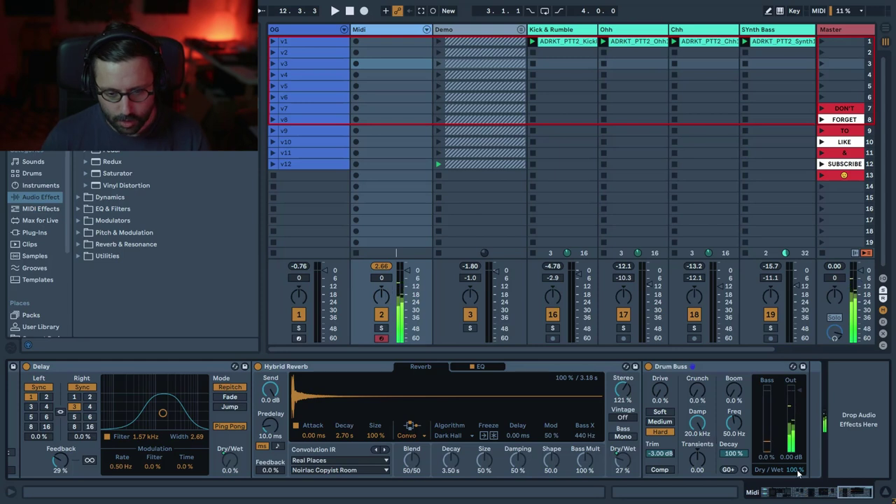
left_click(661, 469)
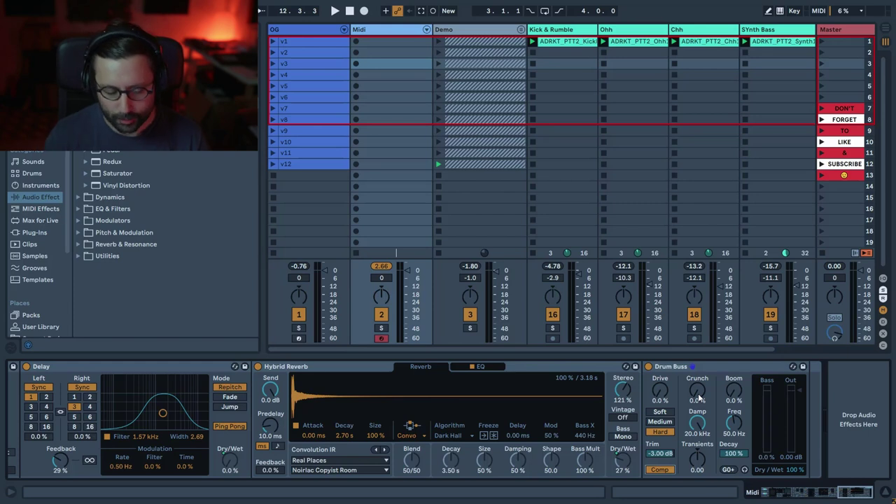
- Set Drum Buss's Crunch to 62 %, Damp to 13.3 kHz and Transients to -0.54
left_click_drag(698, 397, 698, 358)
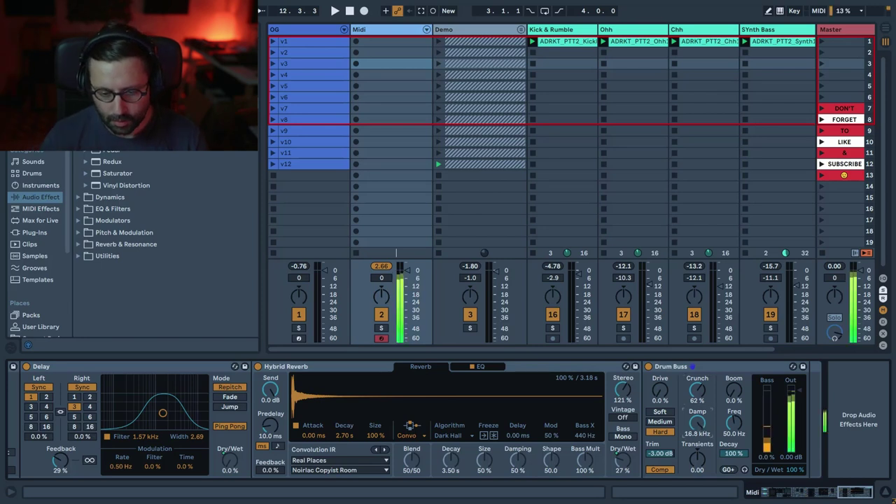
left_click_drag(697, 423, 697, 425)
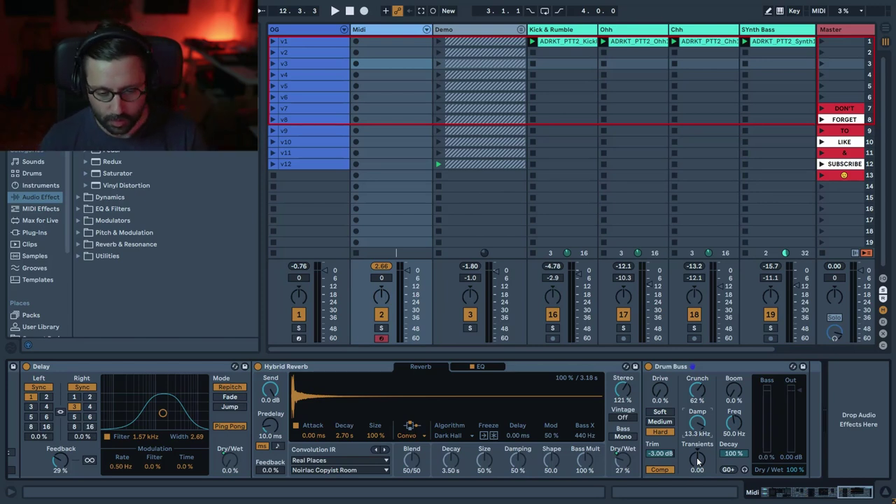
left_click_drag(697, 457, 697, 468)
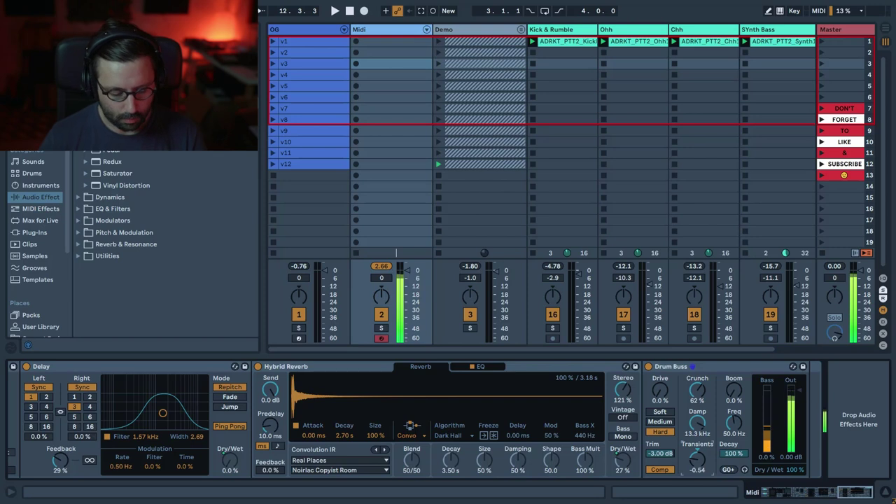
left_click(81, 256)
left_click_drag(112, 212, 863, 410)
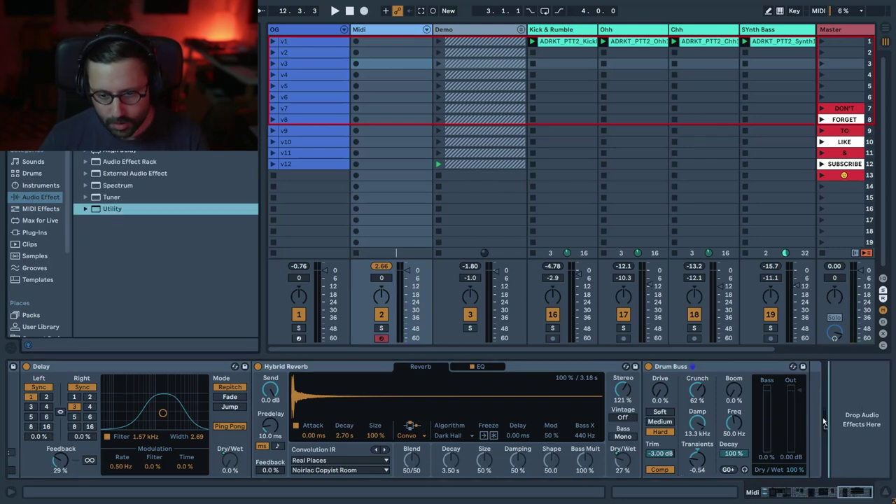
left_click_drag(810, 420, 816, 445)
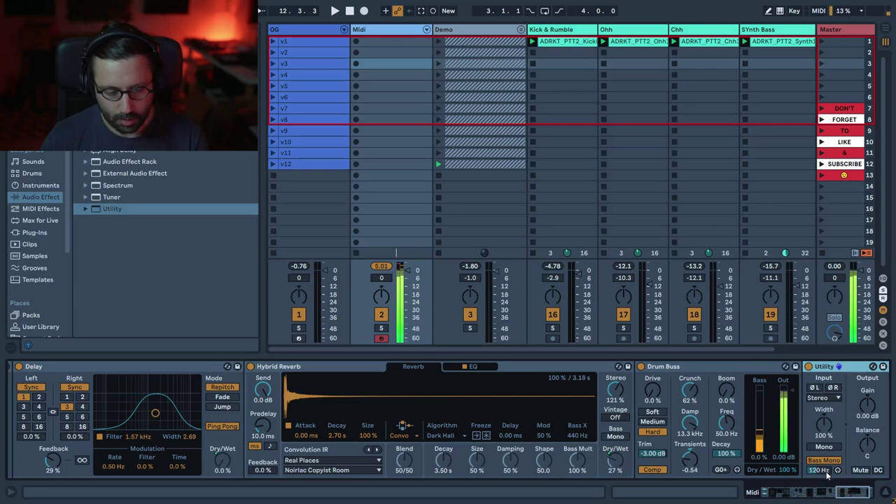
left_click(22, 429)
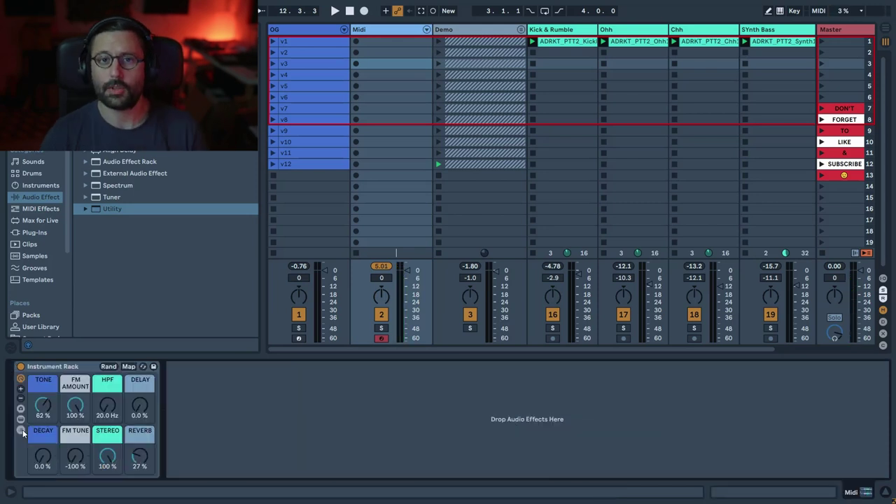